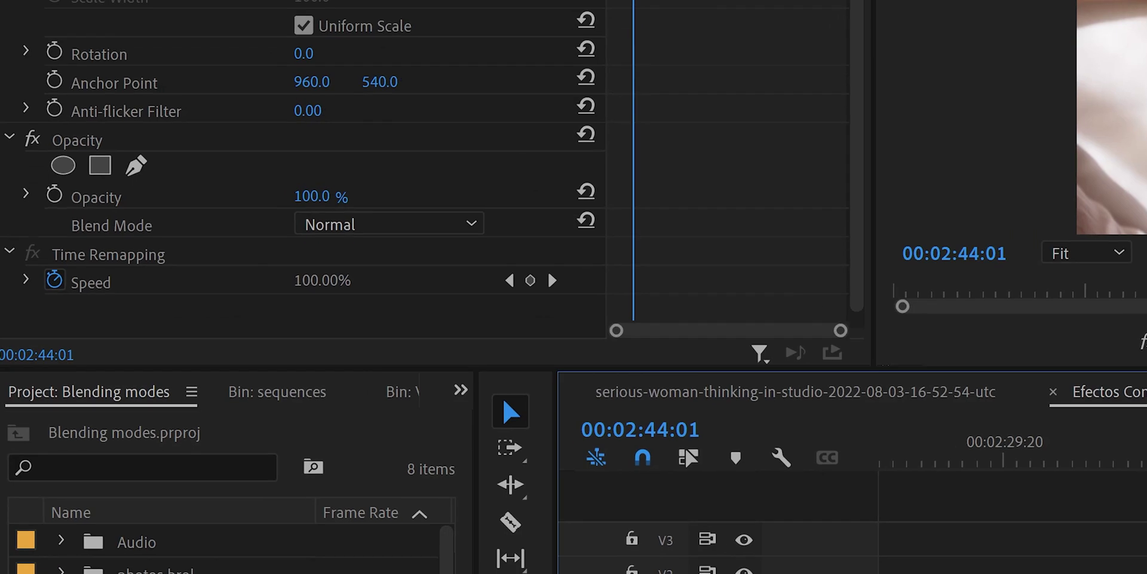
Step: Browse the blend mode list and close it, leaving the mode unchanged
left_click(388, 224)
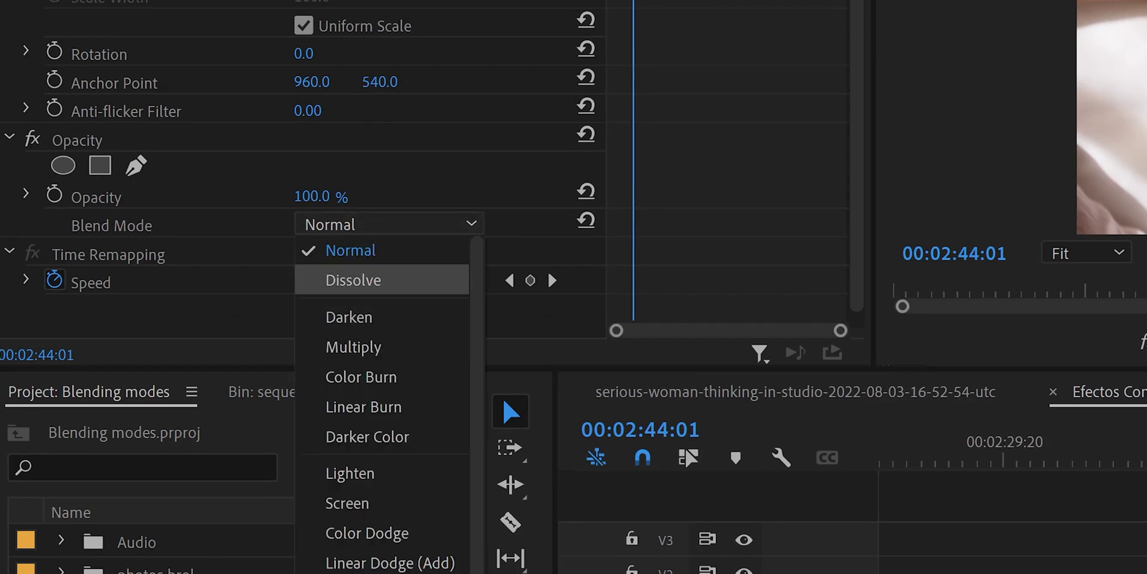
scroll(382, 526, "down", 1)
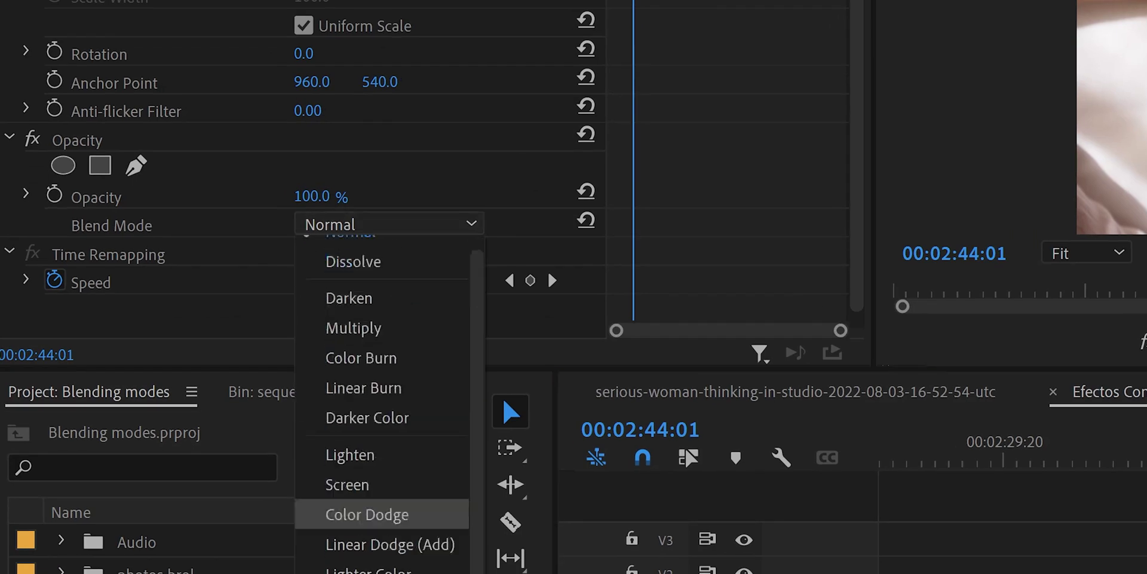
scroll(382, 406, "down", 3)
scroll(383, 407, "up", 3)
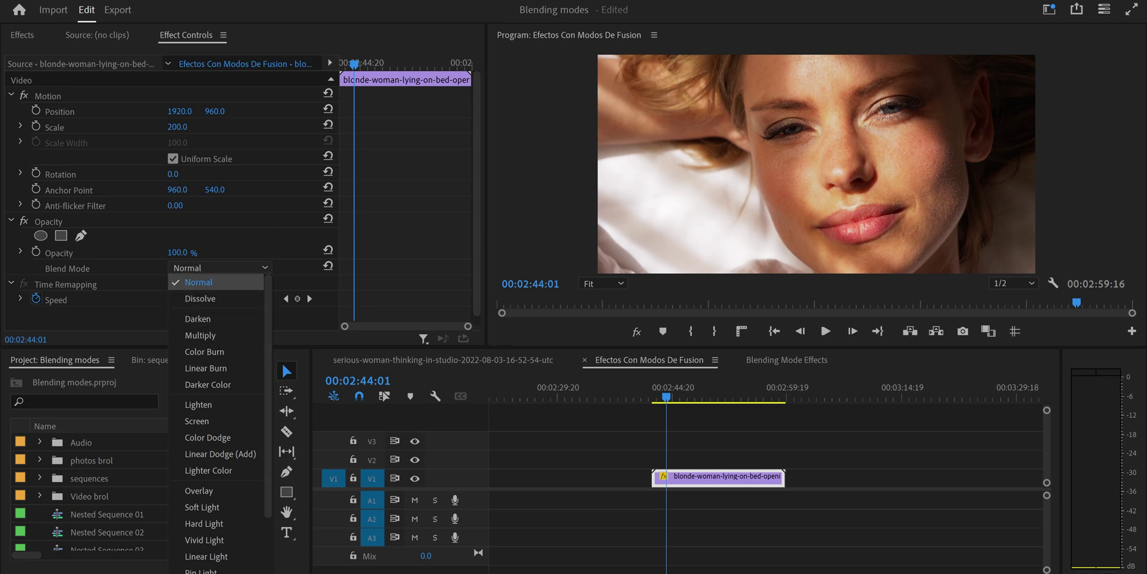
scroll(215, 470, "down", 3)
scroll(215, 470, "up", 3)
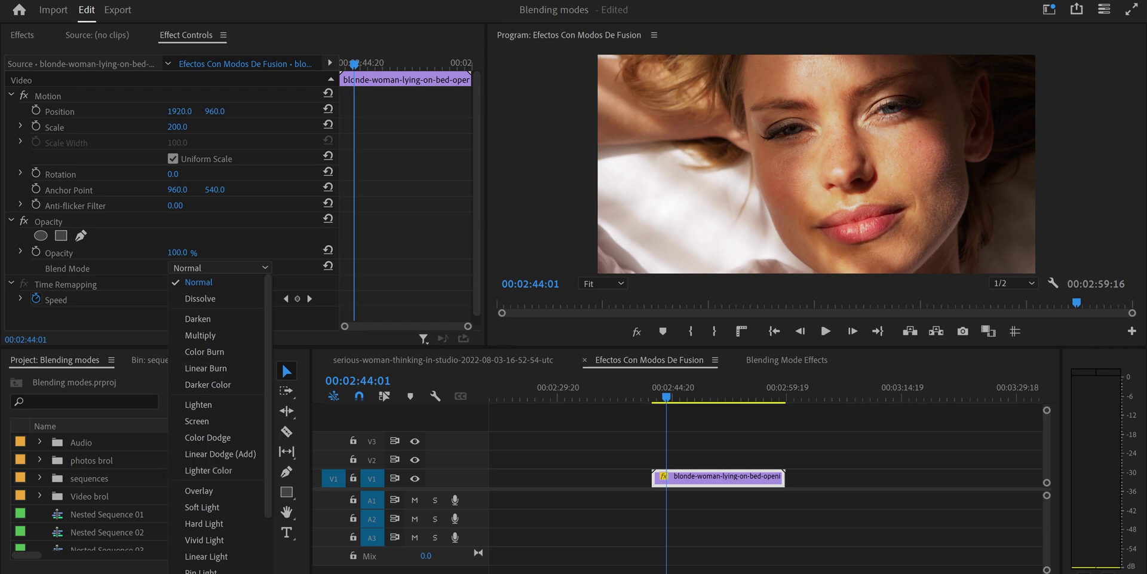
key("Escape")
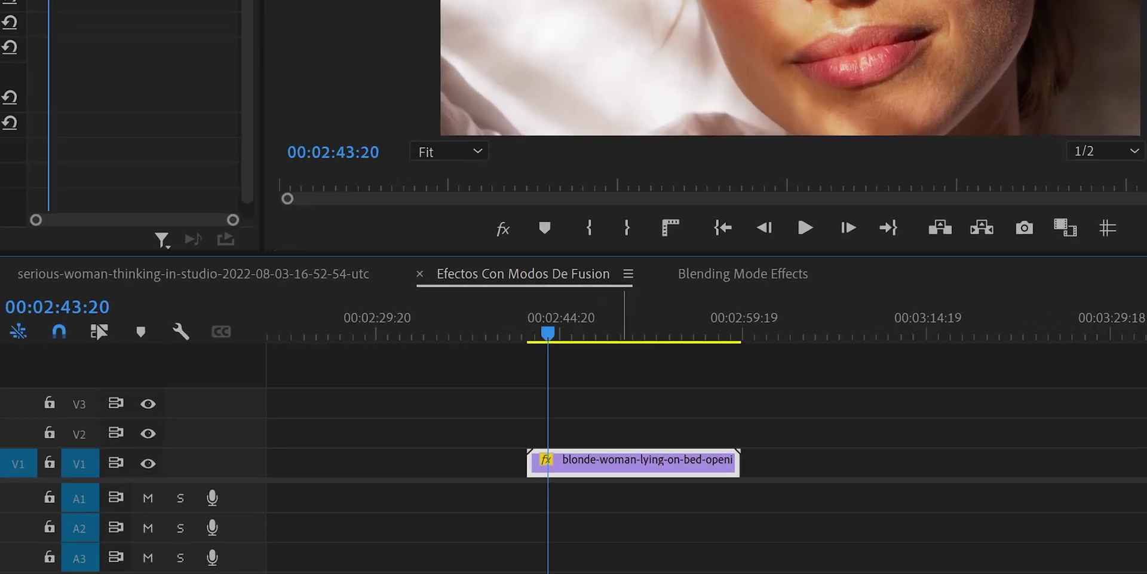
Step: Duplicate the blonde woman clip onto track V2 and select the copy
left_click_drag(643, 511, 640, 490)
left_click_drag(618, 412, 618, 412)
left_click(589, 412)
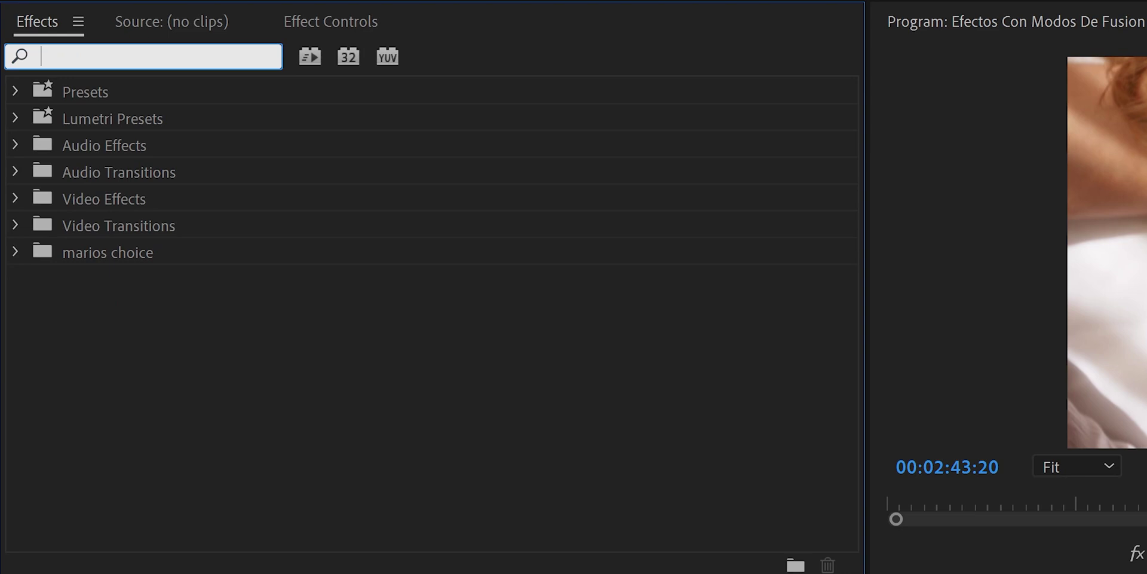
Step: Apply Gaussian Blur to the V2 copy and show its Effect Controls
type("gauss")
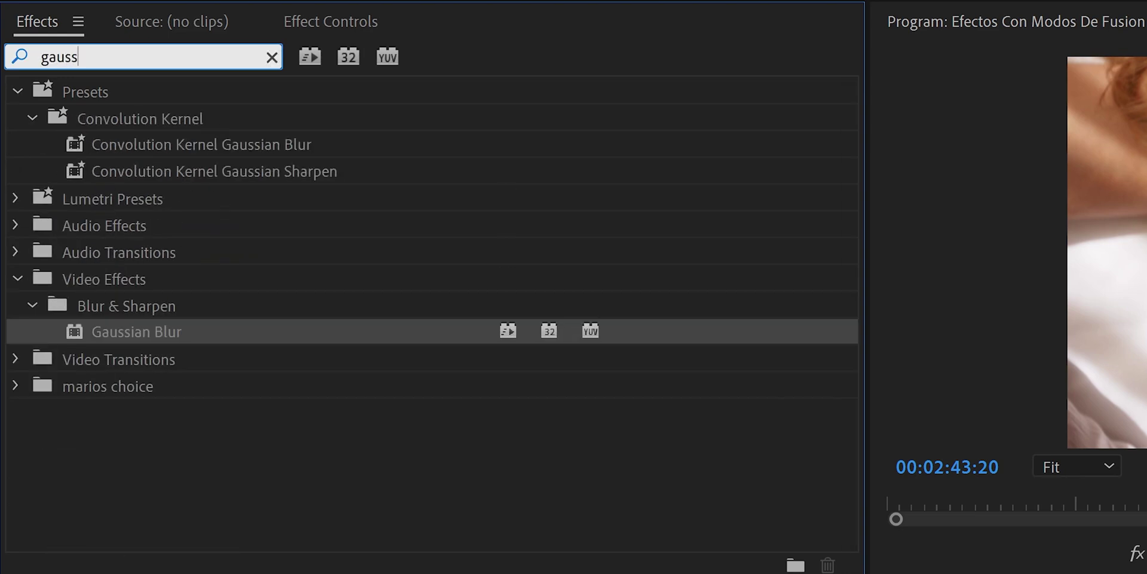
key("Return")
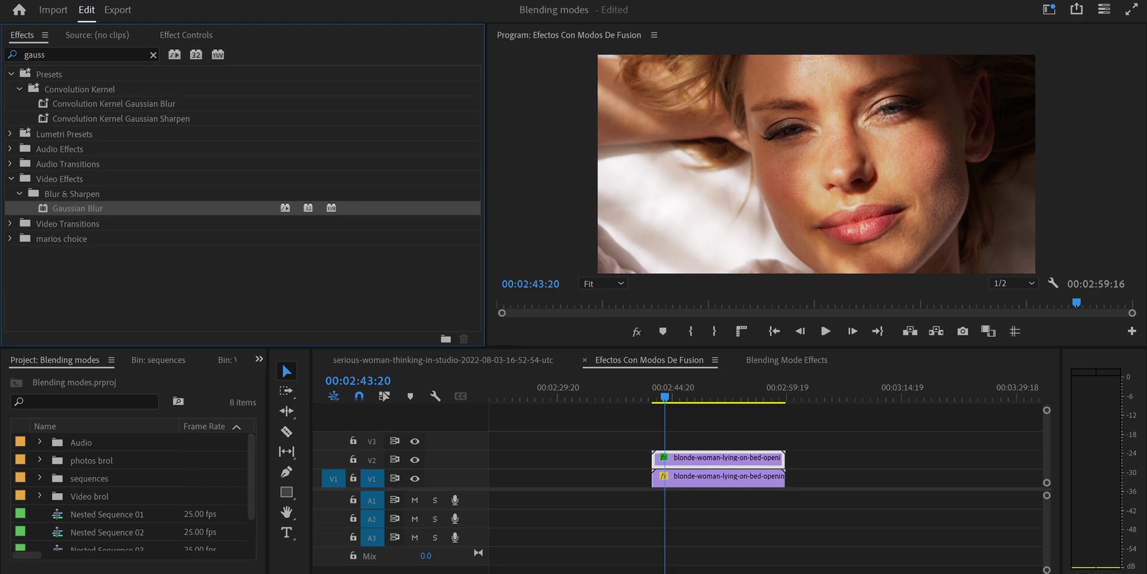
key("shift+5")
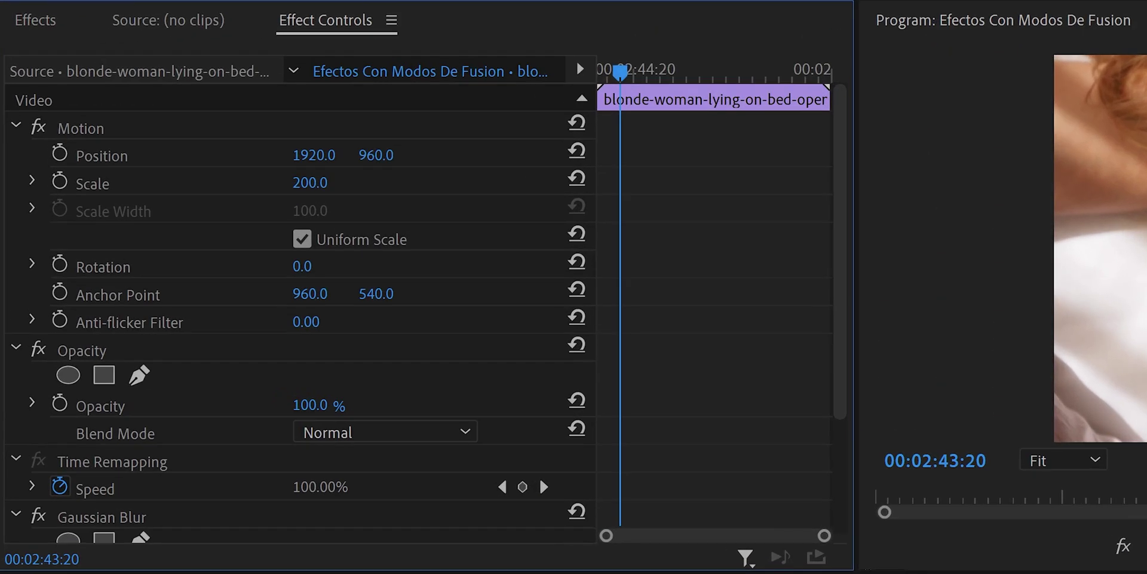
scroll(299, 311, "down", 3)
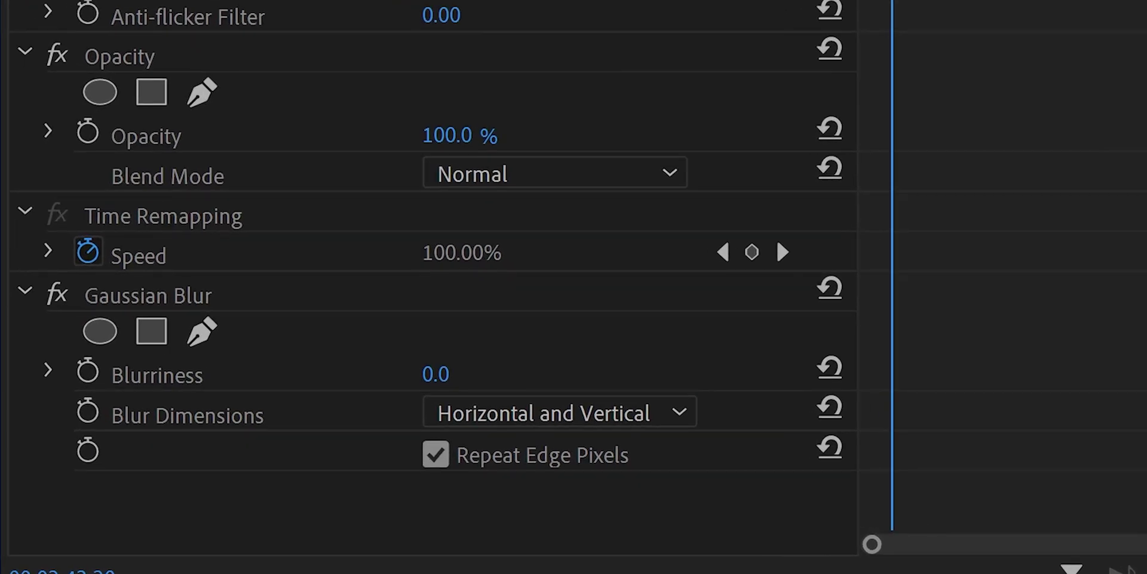
Step: Set the V2 copy's Gaussian Blur Blurriness to 100 and open the Blend Mode list
left_click(436, 374)
type("100")
key("Return")
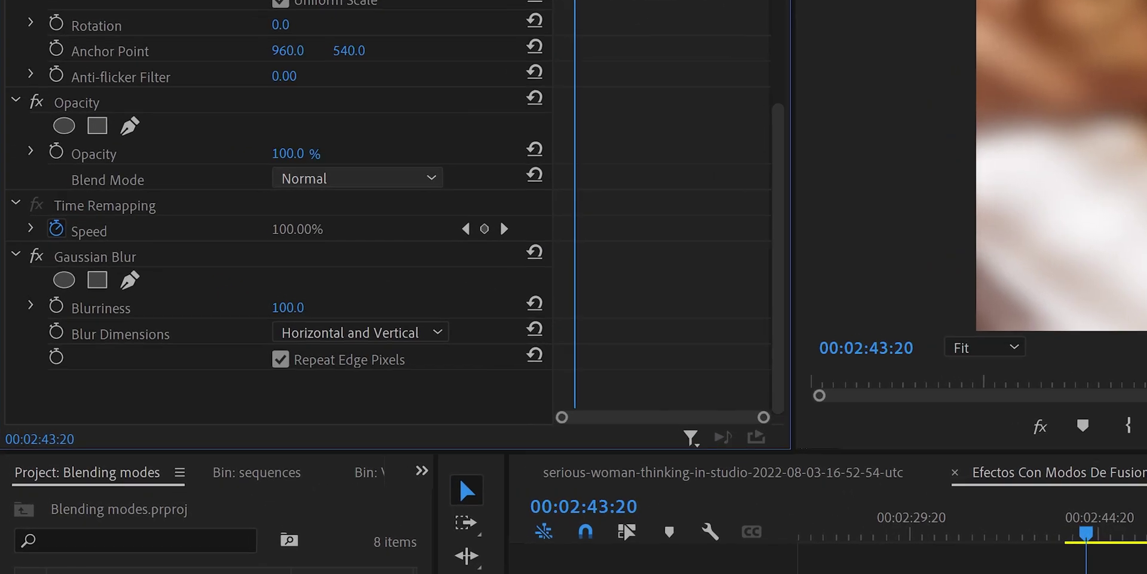
left_click(442, 177)
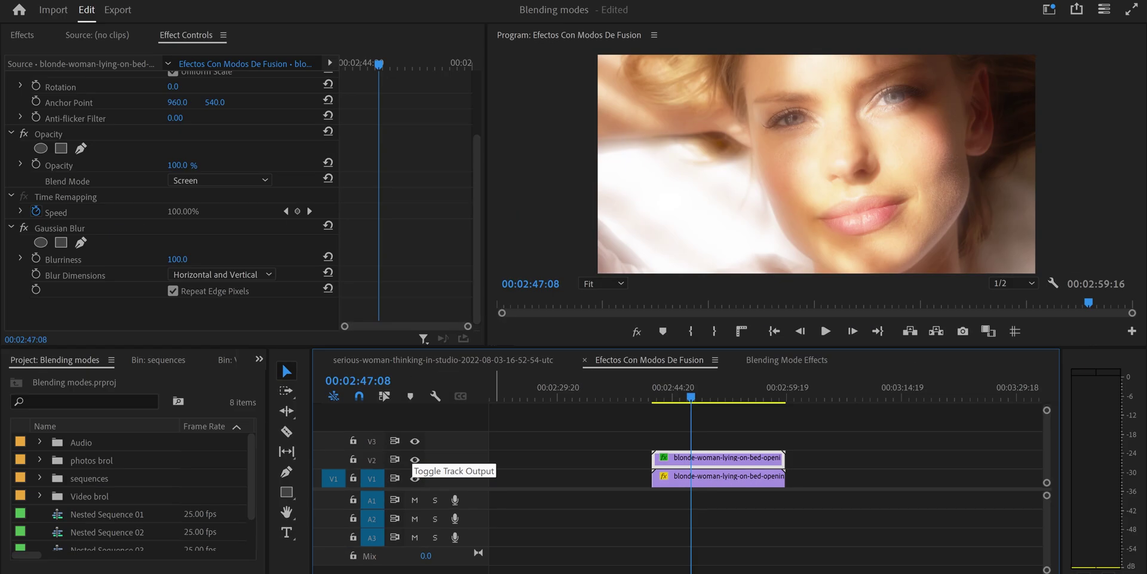
left_click(190, 334)
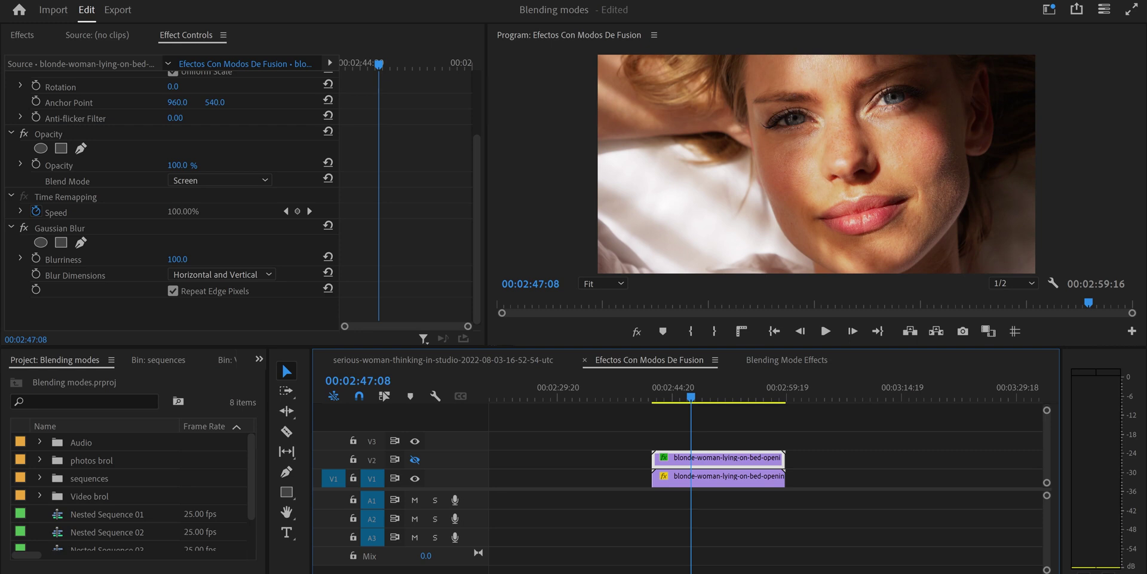
left_click(414, 459)
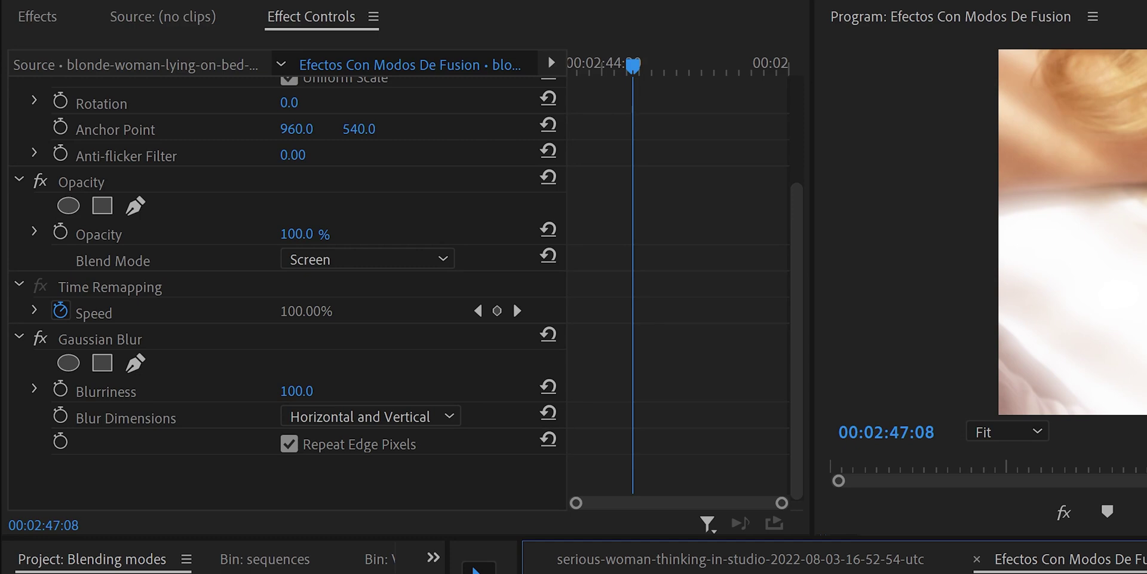
Step: Lower the glow layer's Opacity to 80% and its Blurriness to 80
left_click(297, 233)
type("80")
key("Return")
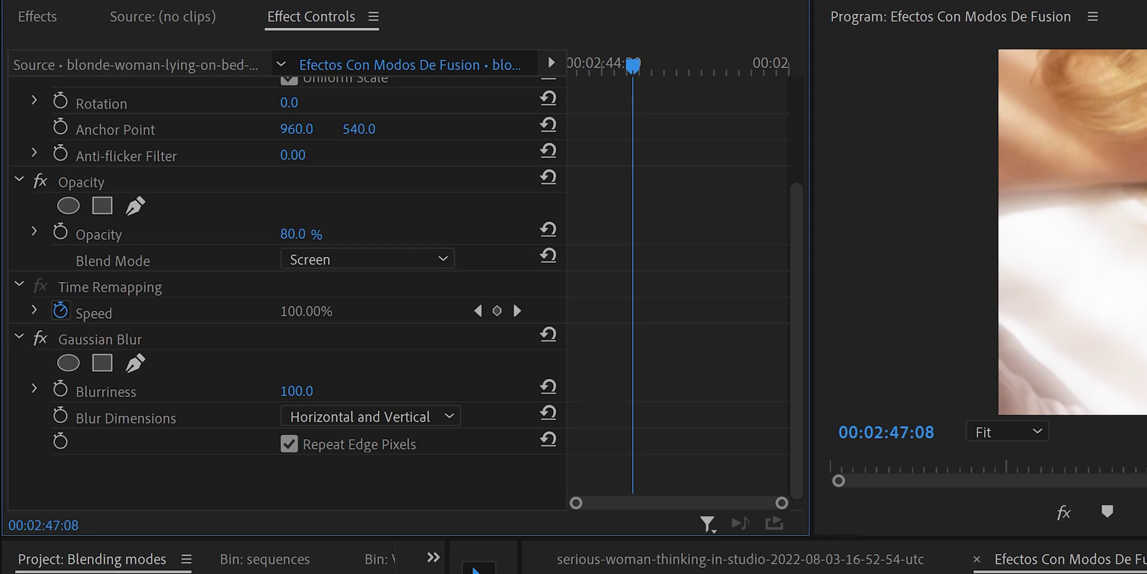
left_click(297, 391)
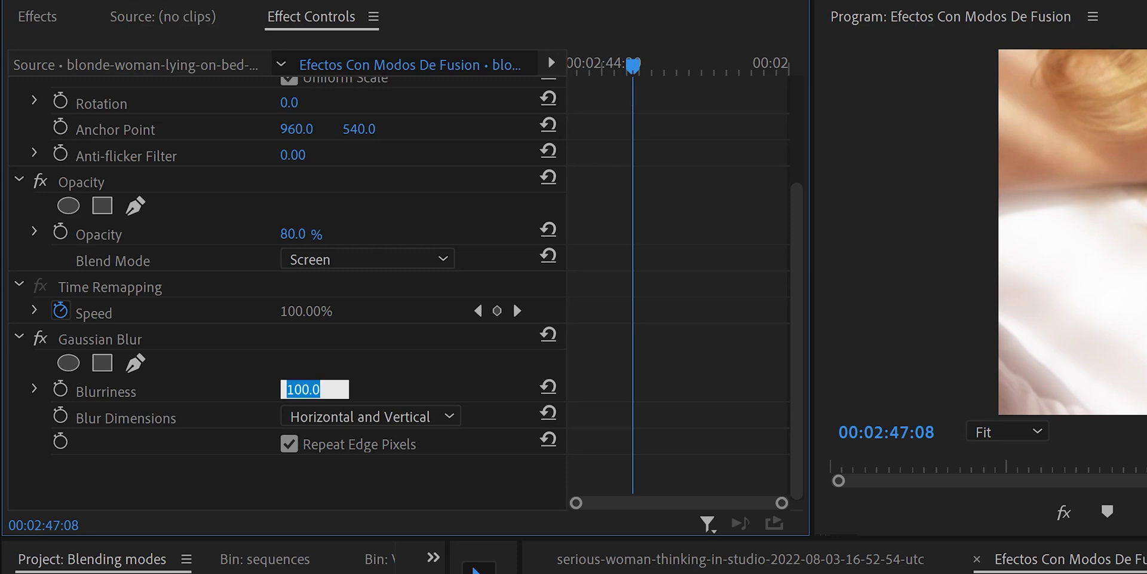
type("80")
key("Return")
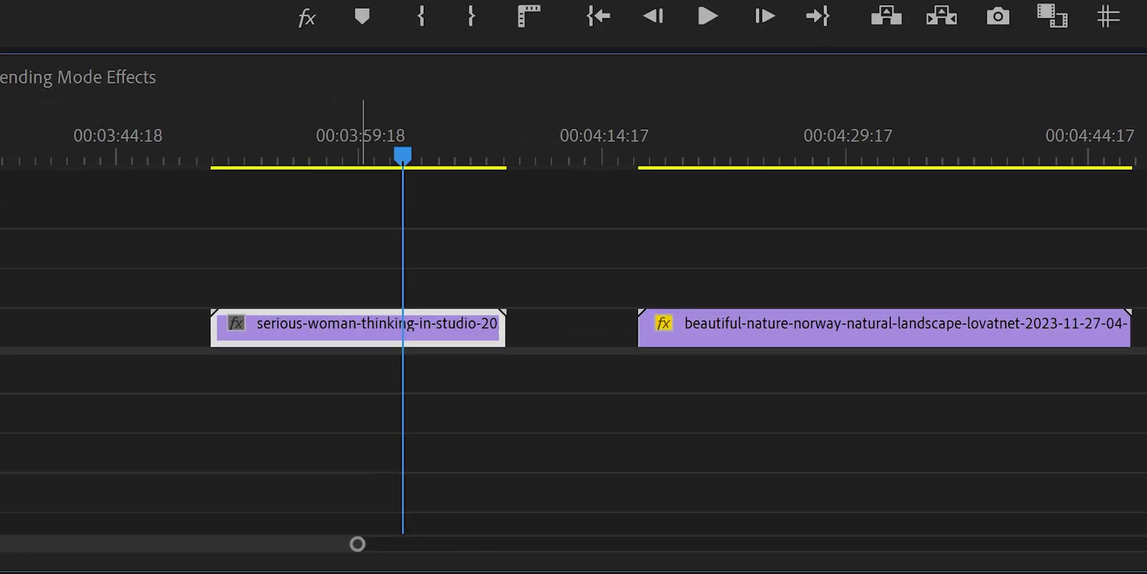
Step: Move the woman clip to V2 and slide the landscape clip under it, slightly offset
left_click_drag(662, 478, 662, 460)
left_click_drag(815, 328, 388, 327)
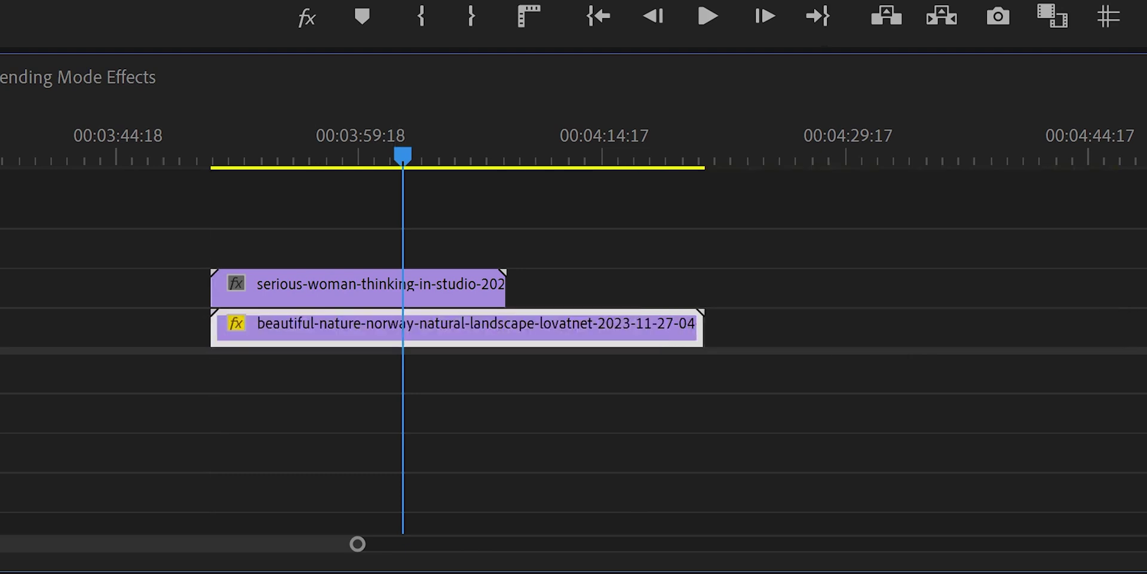
key("Up")
key("space")
key("space")
left_click_drag(303, 327, 346, 327)
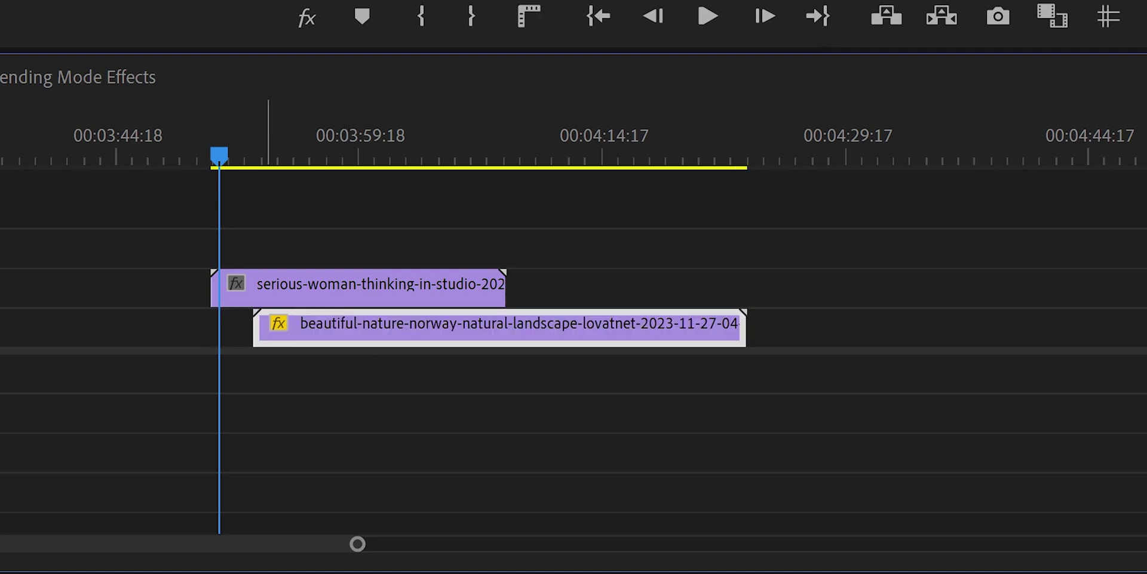
Step: Add a default cross dissolve at the landscape clip's start and preview the double exposure
right_click(263, 333)
left_click(359, 540)
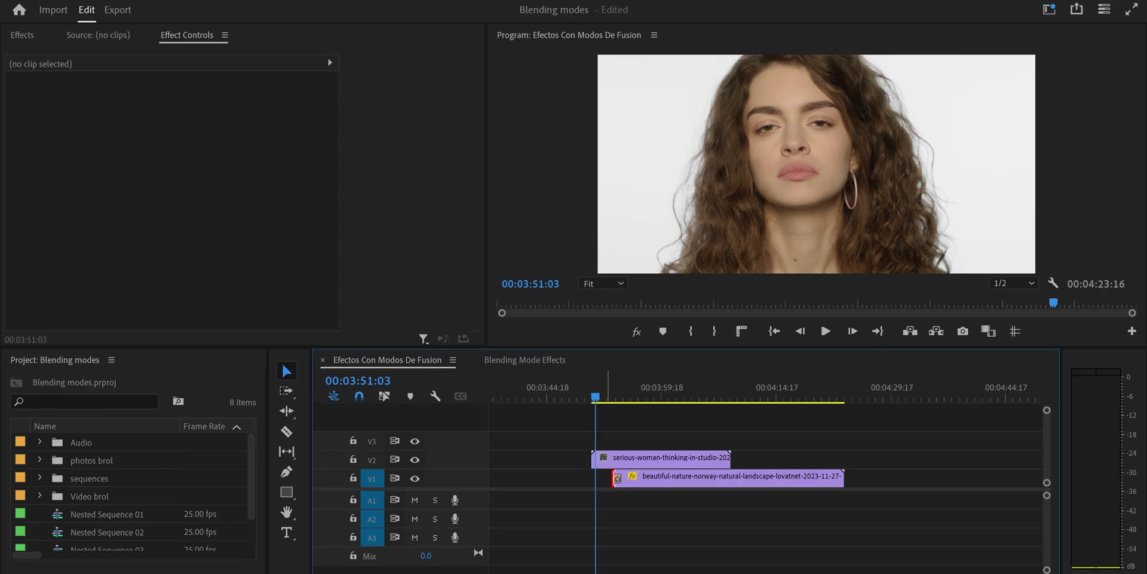
key("space")
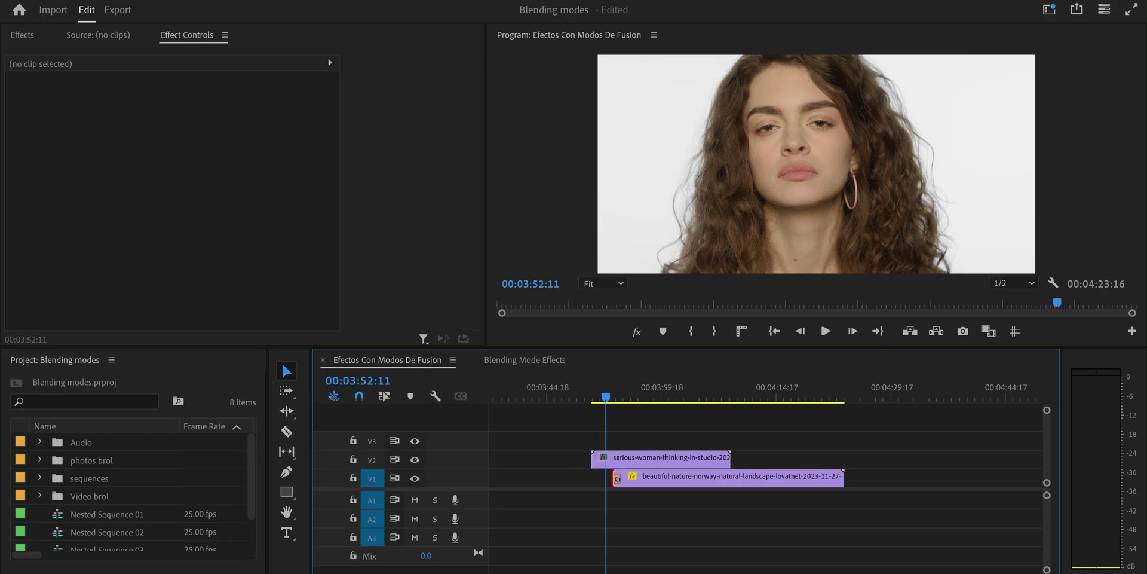
key("space")
Step: Blend the V2 woman clip with Multiply and trim its end to 00:03:57:05
left_click(669, 458)
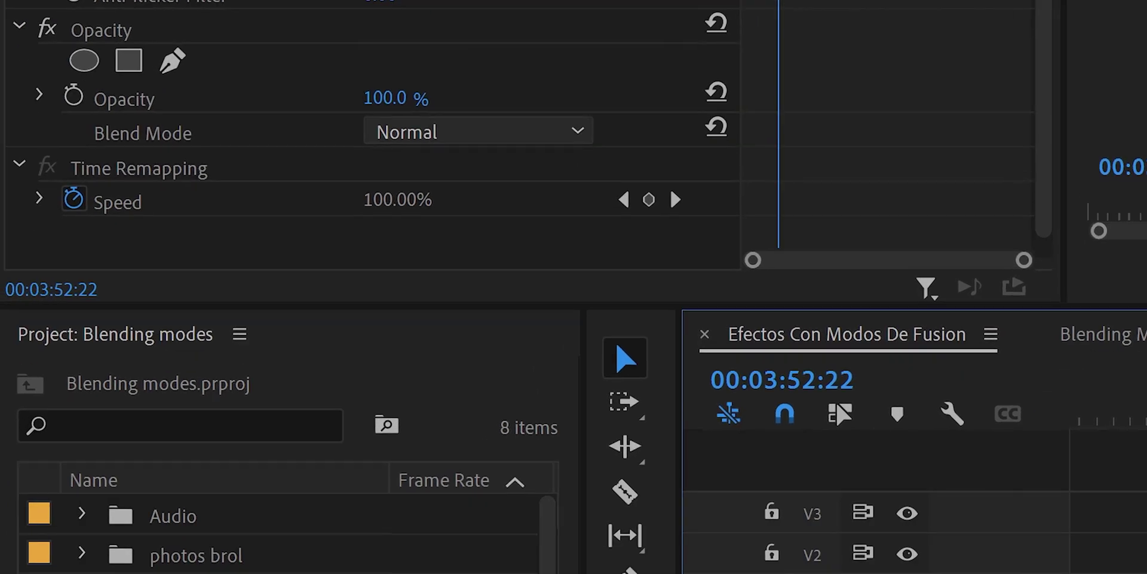
left_click(478, 131)
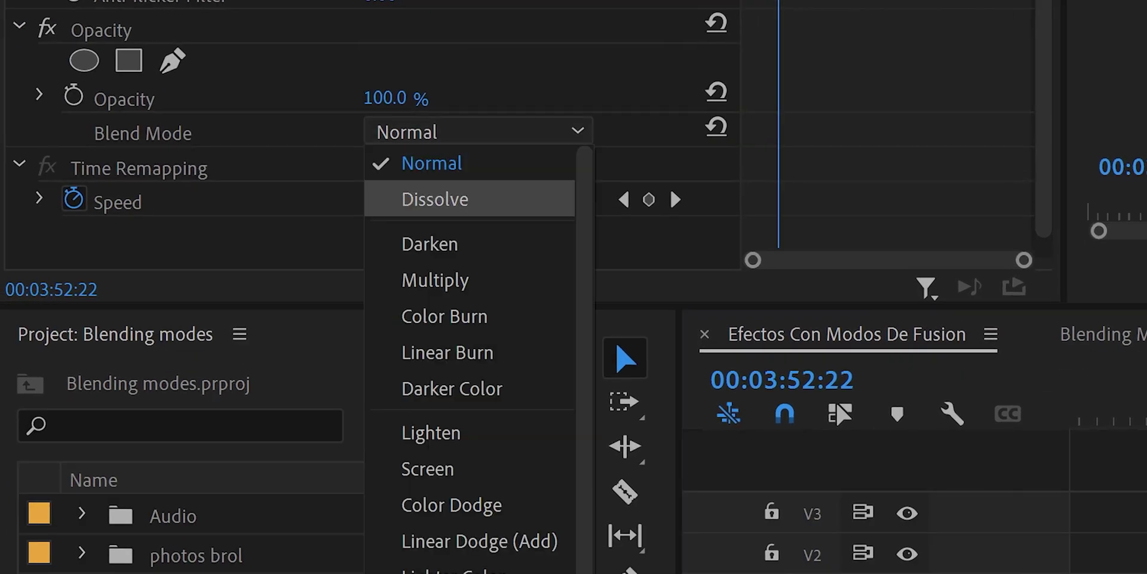
left_click(436, 277)
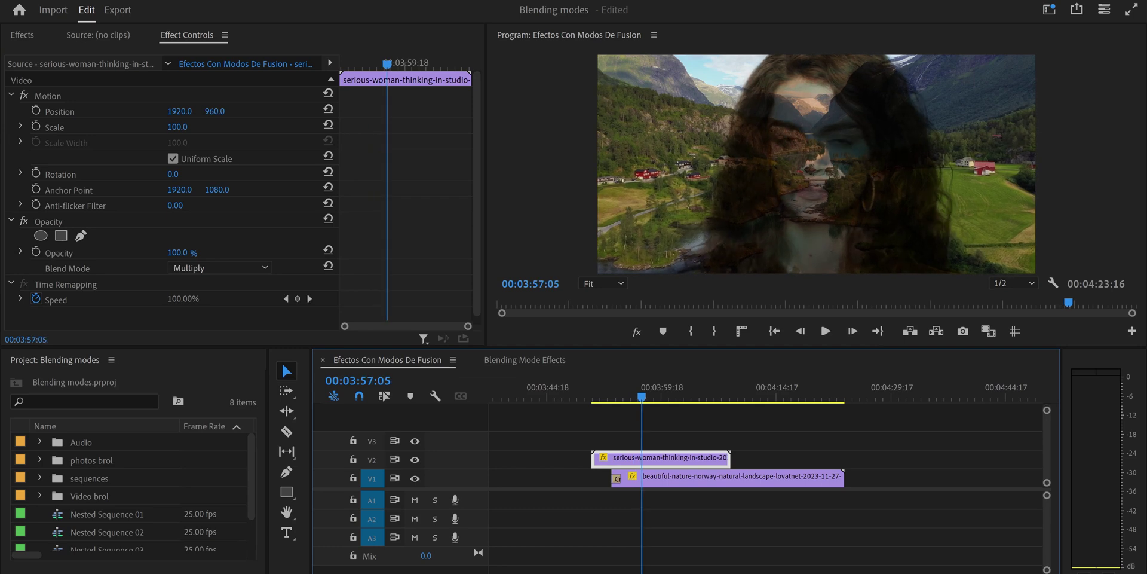
key("space")
left_click_drag(729, 457, 640, 457)
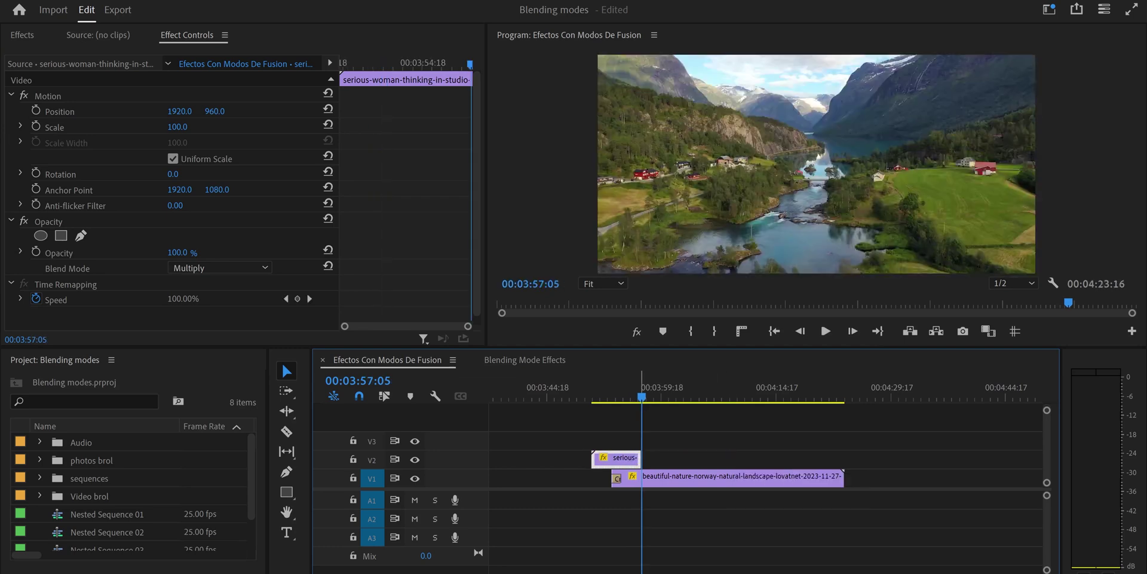
Step: Apply a default transition at the V2 woman clip's out point
right_click(639, 463)
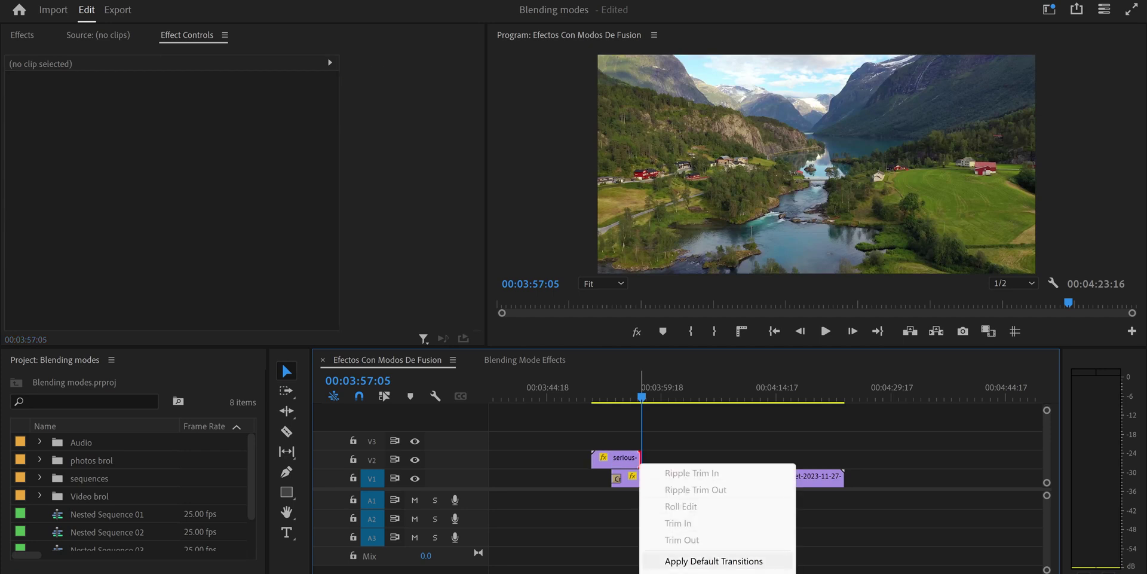
left_click(698, 561)
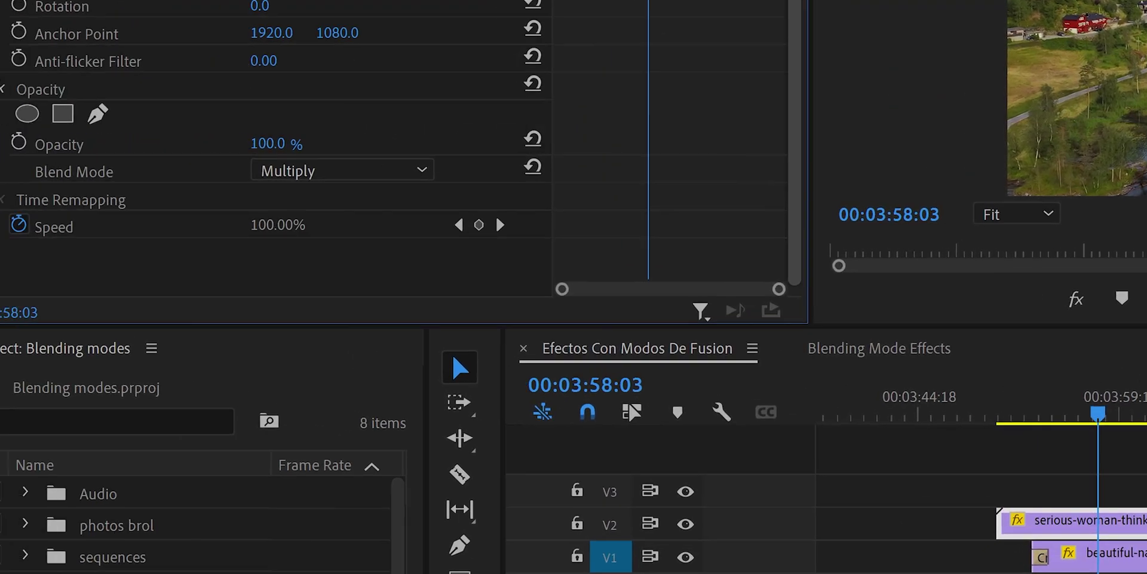
Step: Switch the woman clip's blend mode to Screen, then bring up the Workspaces menu
left_click(454, 172)
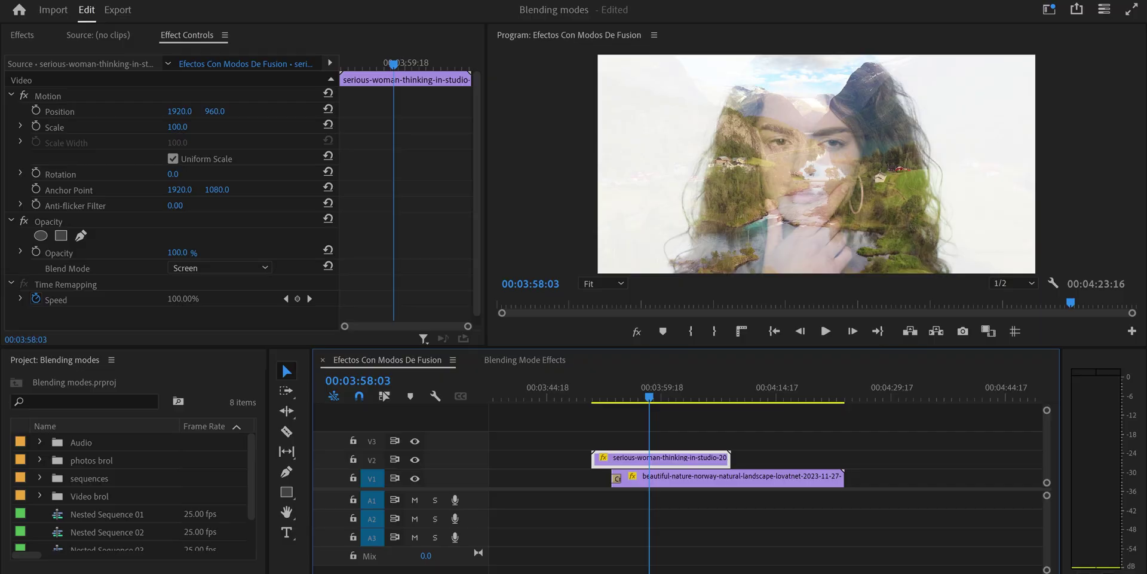
left_click(1049, 9)
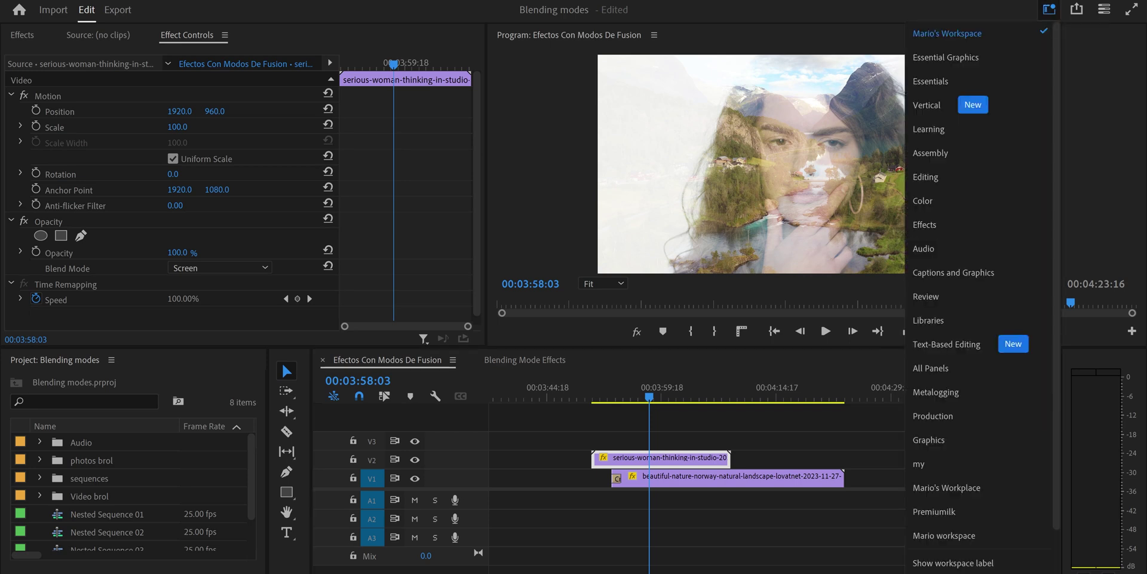
Step: In the Color workspace, give the clip an S-shaped RGB curve, then return to Editing
left_click(923, 200)
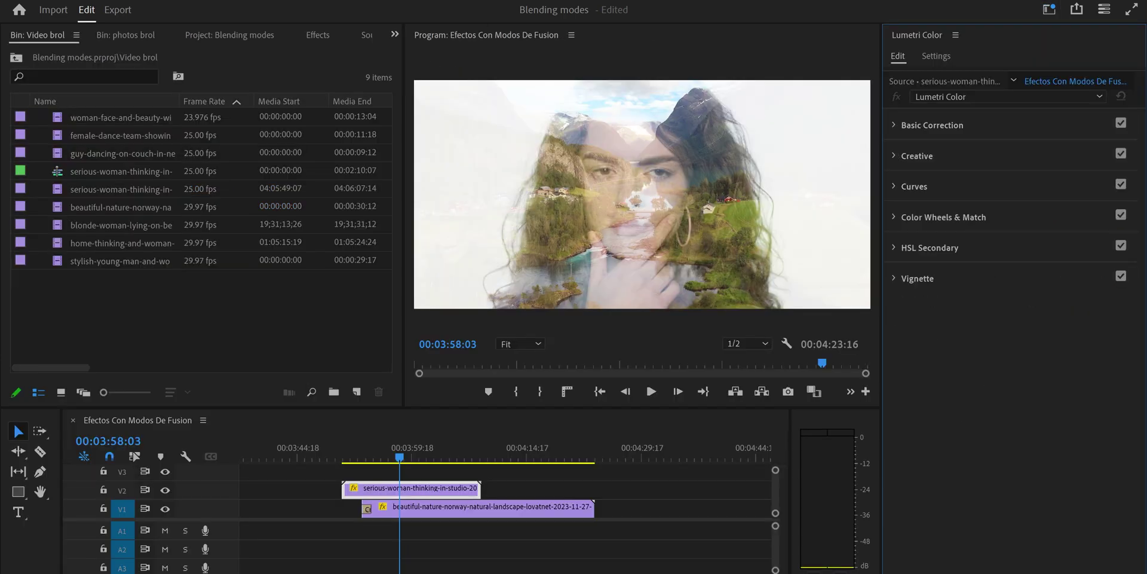
left_click(914, 186)
left_click_drag(957, 404, 959, 412)
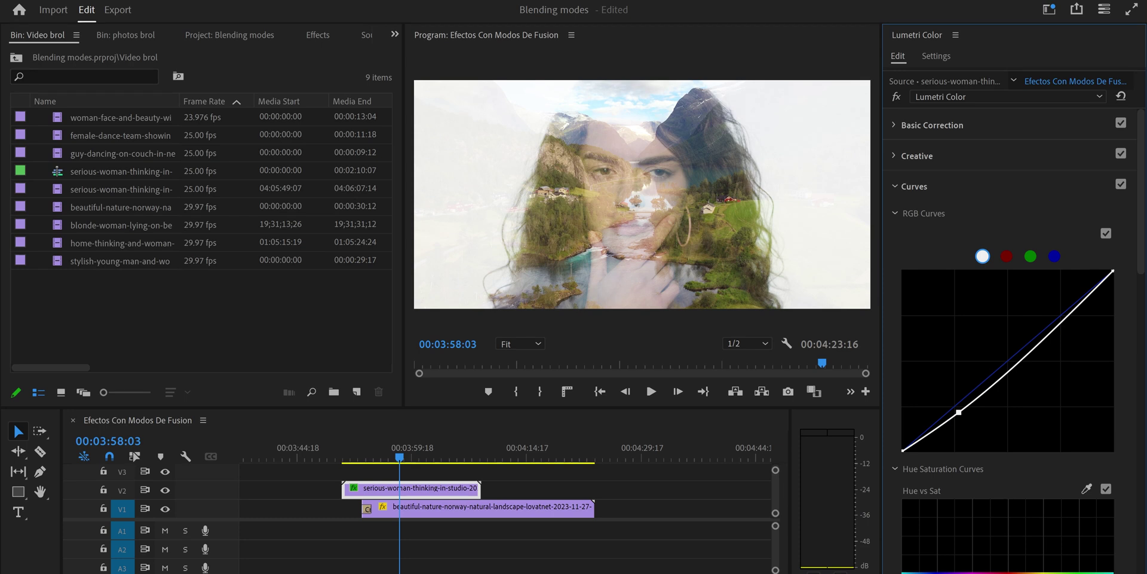
left_click_drag(1064, 318, 1052, 309)
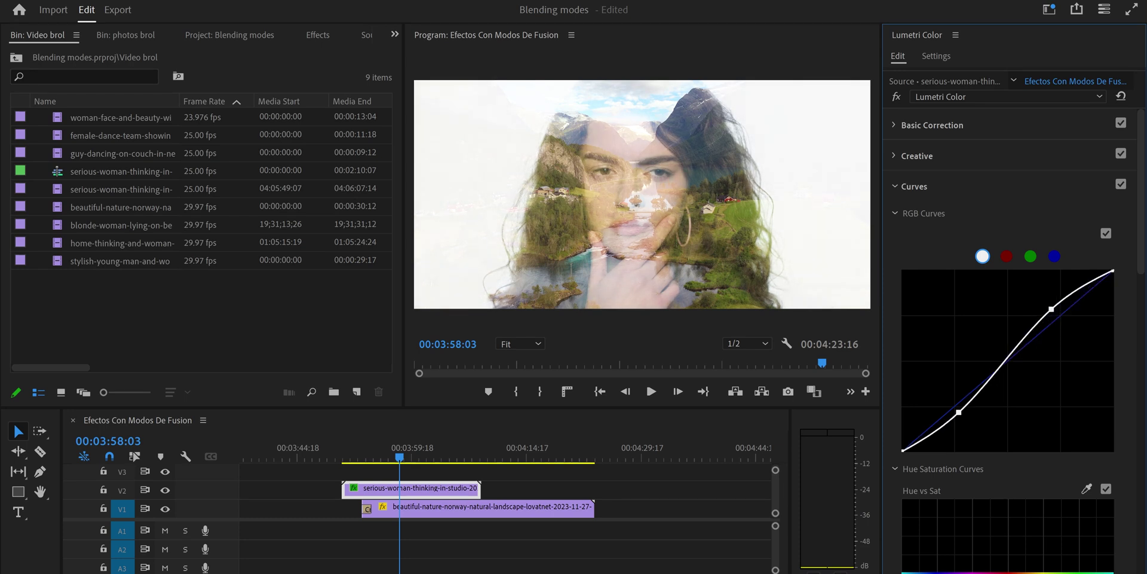
left_click(1049, 10)
left_click(968, 138)
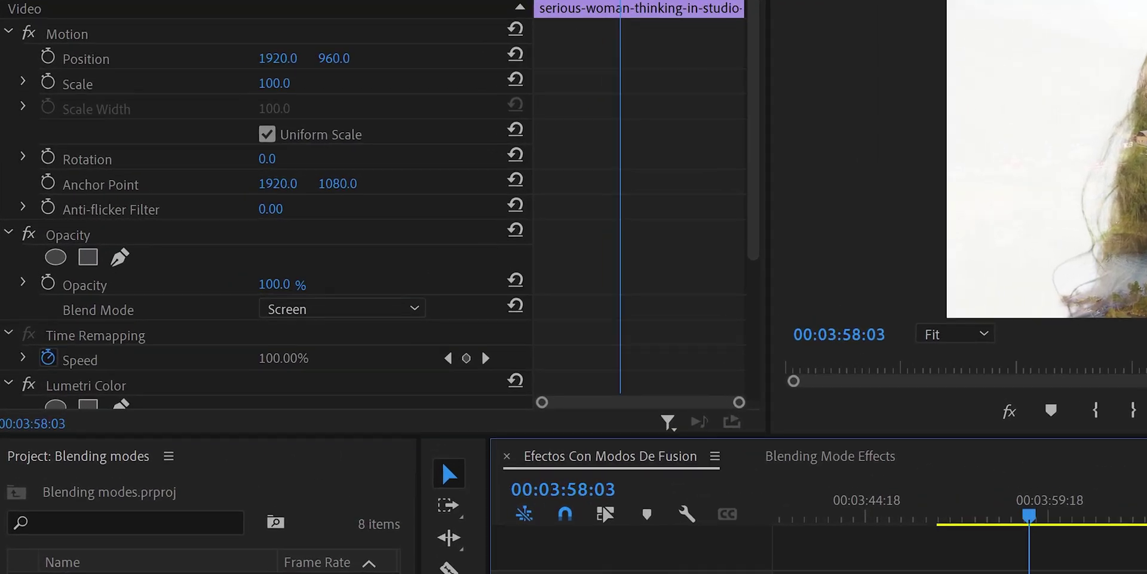
left_click(1040, 568)
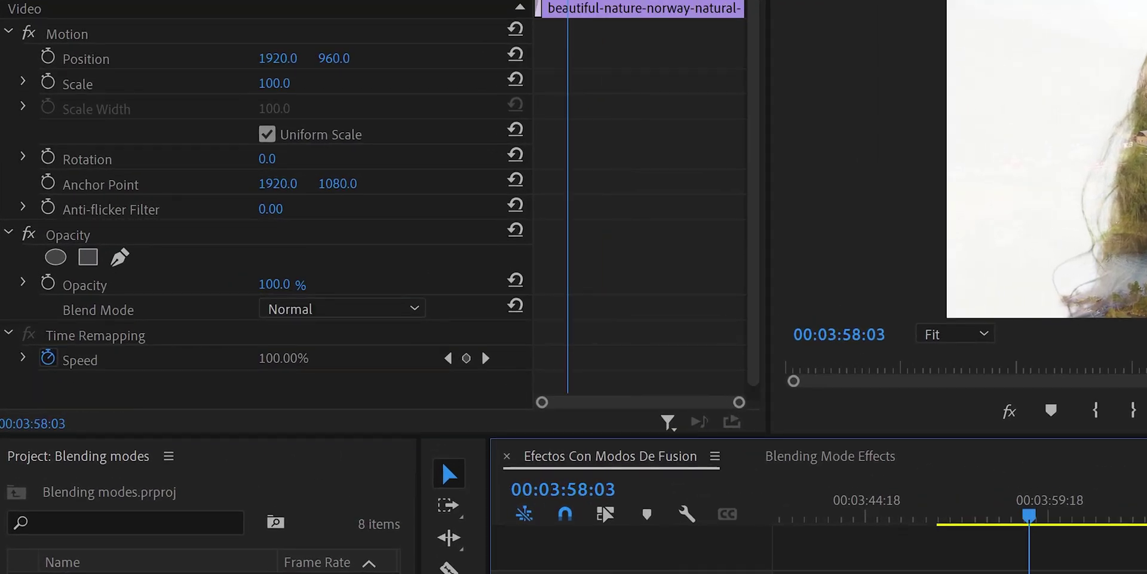
left_click(275, 284)
key("Down")
key("Down")
key("Down")
key("Down")
key("Down")
key("Down")
key("Down")
key("Down")
key("Down")
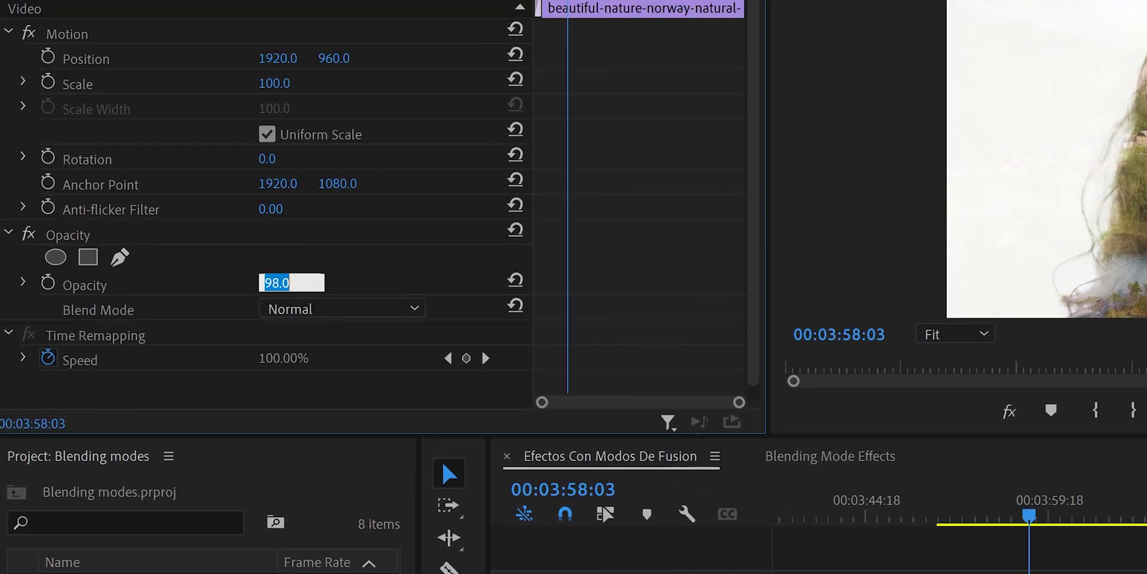
key("Down")
key("Down")
key("Down")
key("Down")
key("Down")
key("Down")
key("Down")
key("Down")
key("Down")
key("Down")
key("Down")
key("Down")
key("Down")
key("Down")
key("Down")
key("Down")
key("Down")
key("Down")
key("Down")
key("Down")
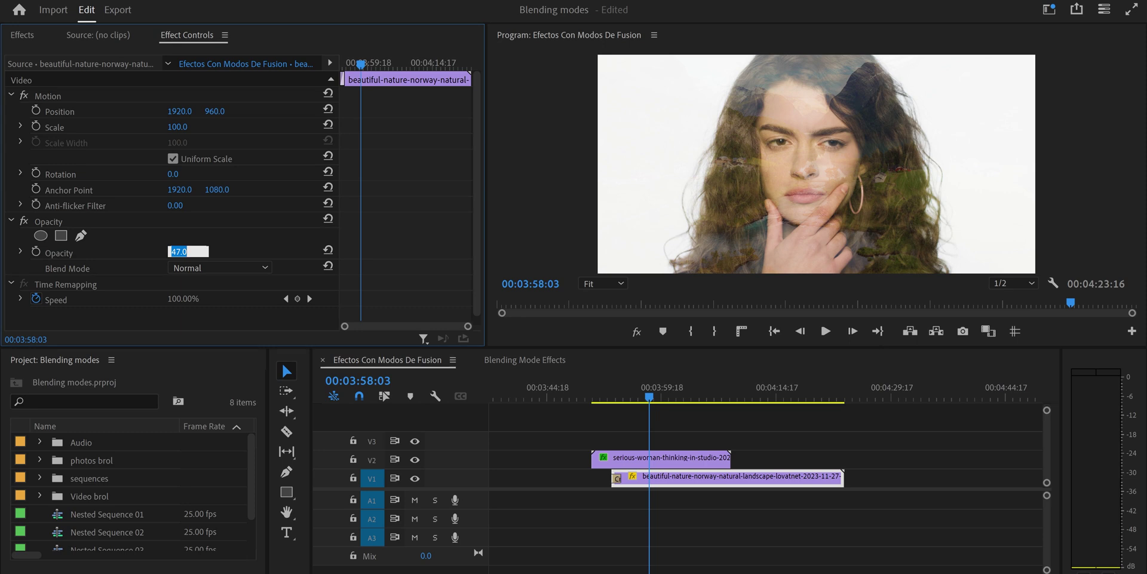
type("100")
key("Return")
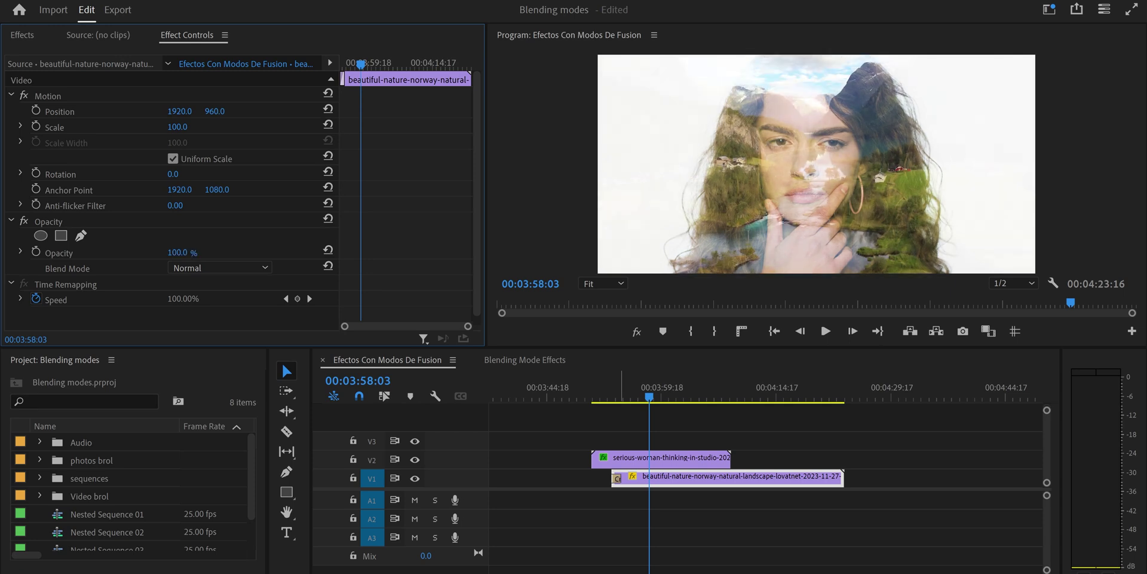
left_click_drag(630, 396, 632, 396)
key("space")
key("space")
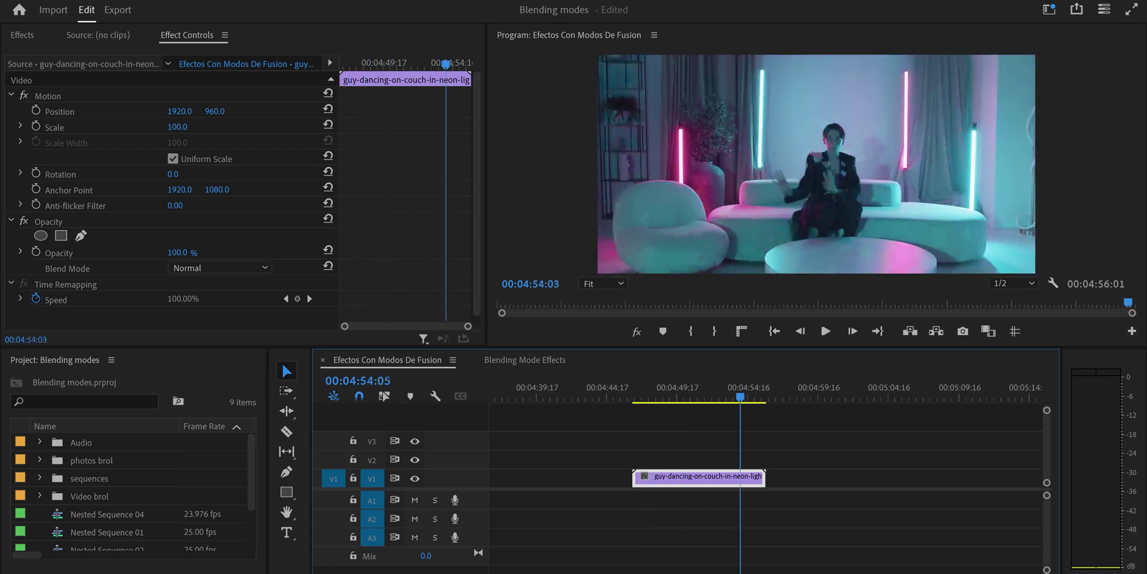
Step: Copy the guy-dancing clip from V1 onto V2 and select the upper copy
left_click_drag(693, 396, 690, 396)
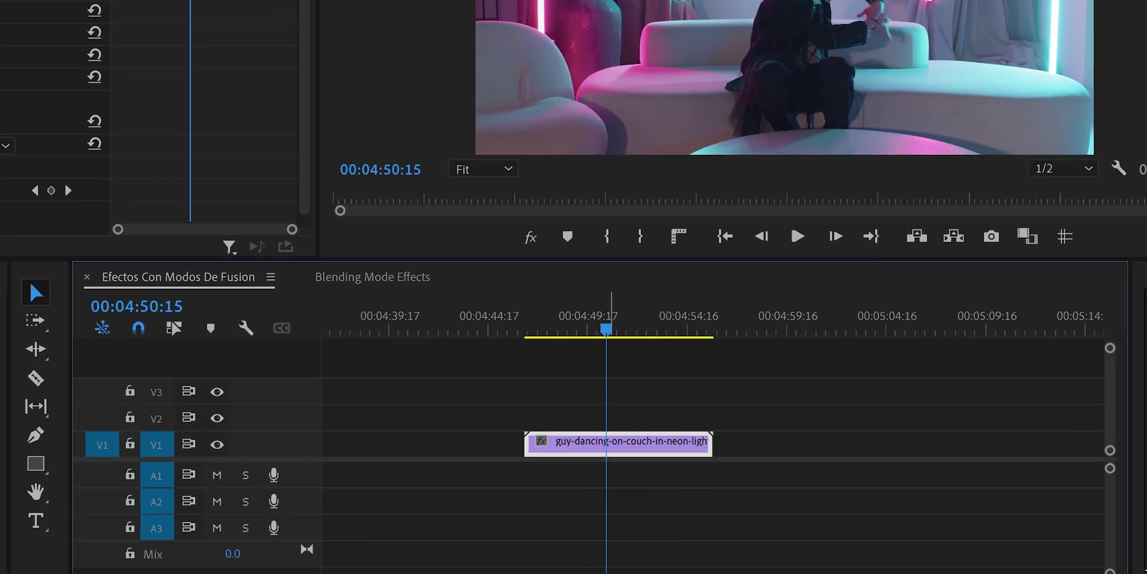
left_click_drag(696, 478, 696, 460)
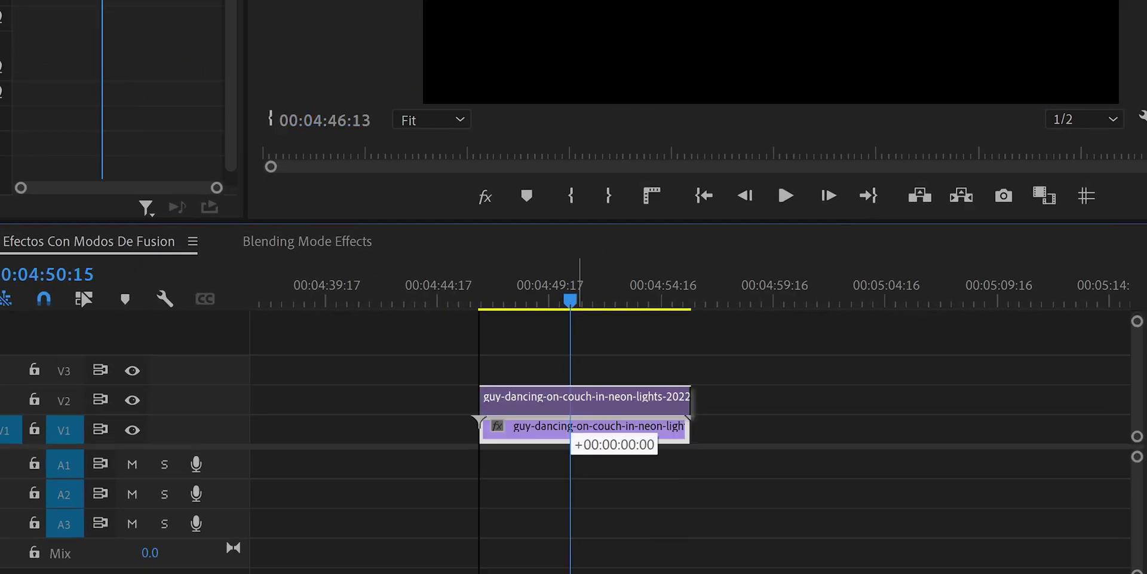
left_click_drag(571, 425, 570, 425)
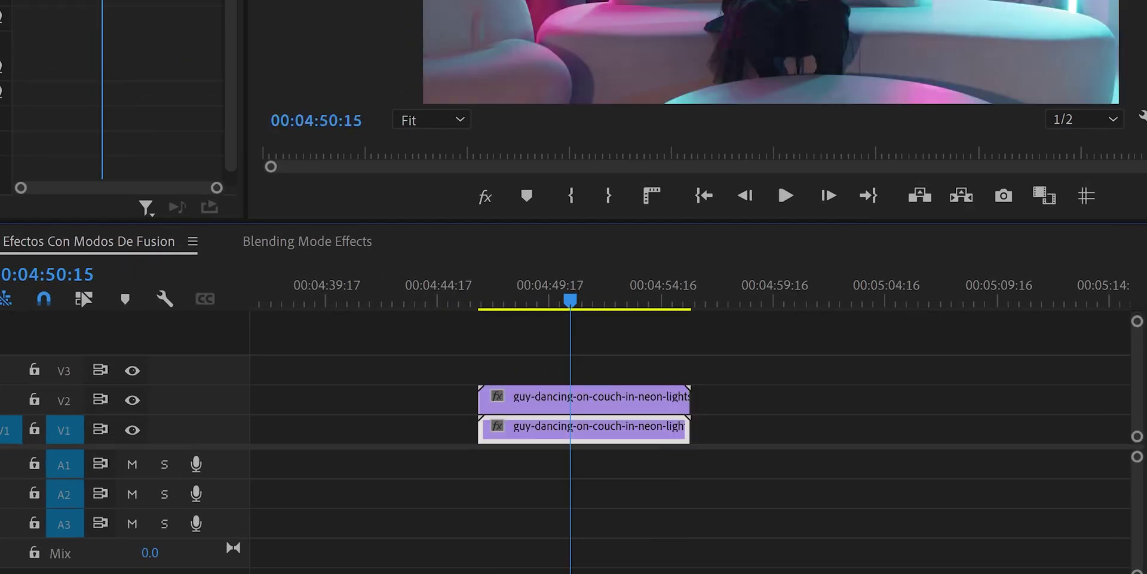
left_click(510, 400)
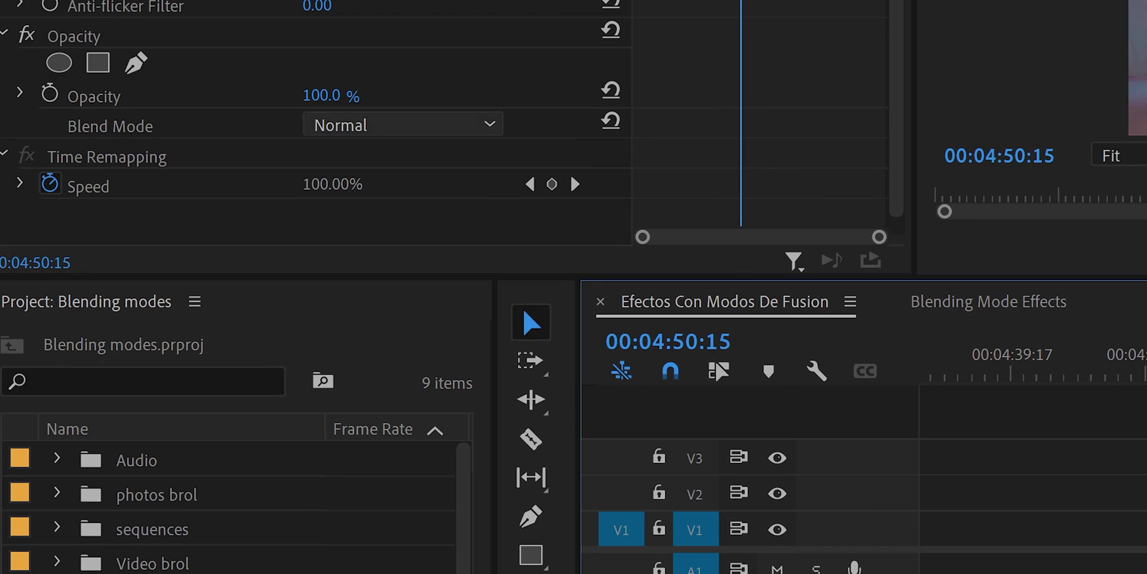
Step: Set the upper dancer copy to Difference and scrub back to 00:04:47:03
left_click(403, 125)
scroll(396, 568, "down", 3)
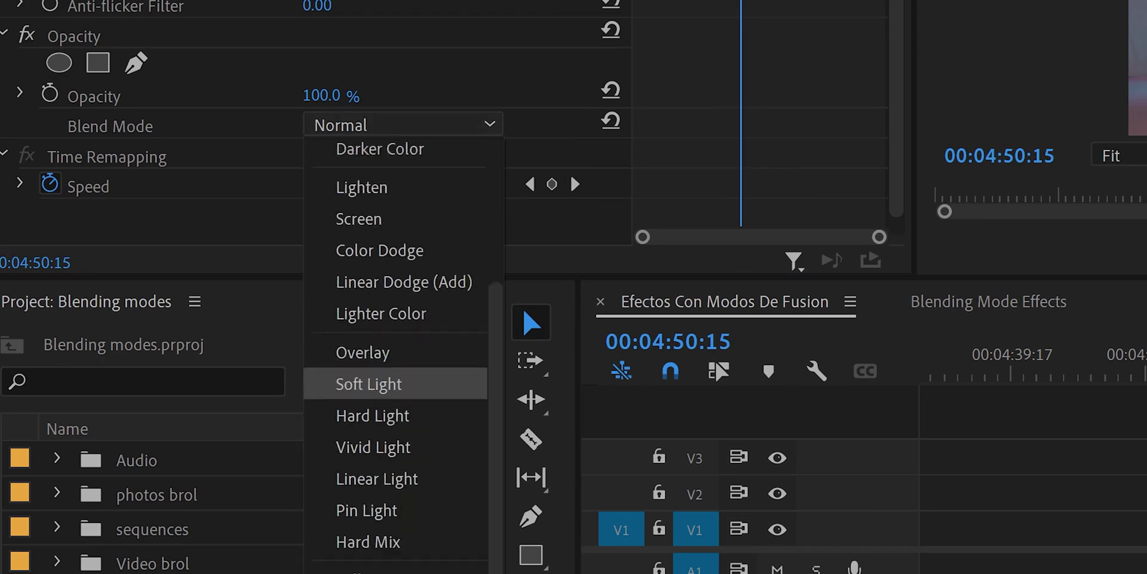
scroll(382, 384, "down", 1)
left_click(371, 538)
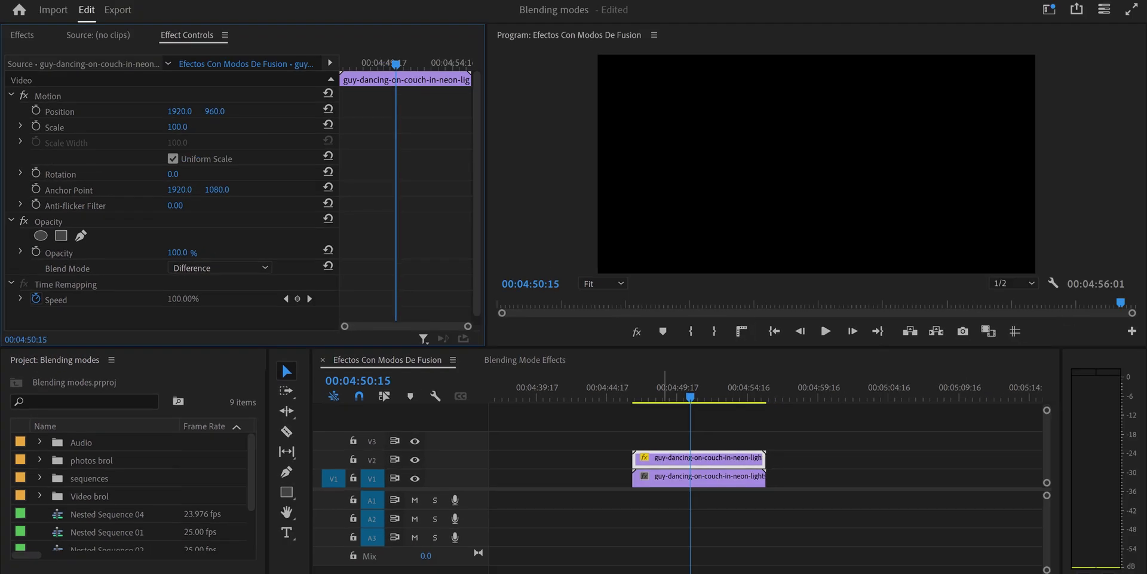
left_click_drag(643, 388, 737, 389)
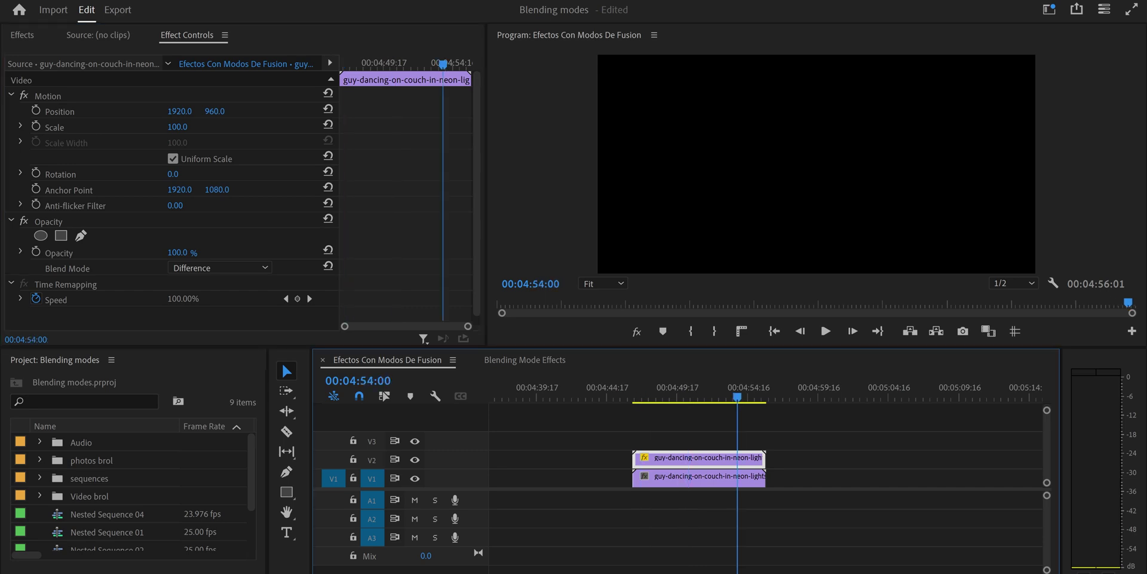
left_click(641, 396)
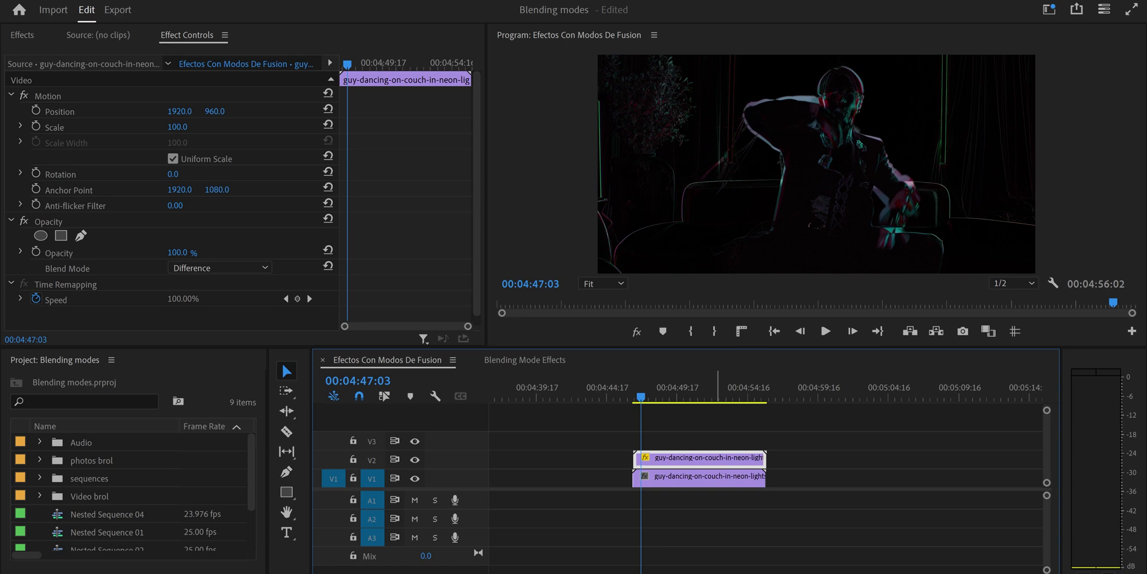
Step: Nudge the upper copy four frames later, preview the echo, and select both dancer clips
key("alt+Right")
key("alt+Right")
key("alt+Right")
key("alt+Right")
key("alt+Right")
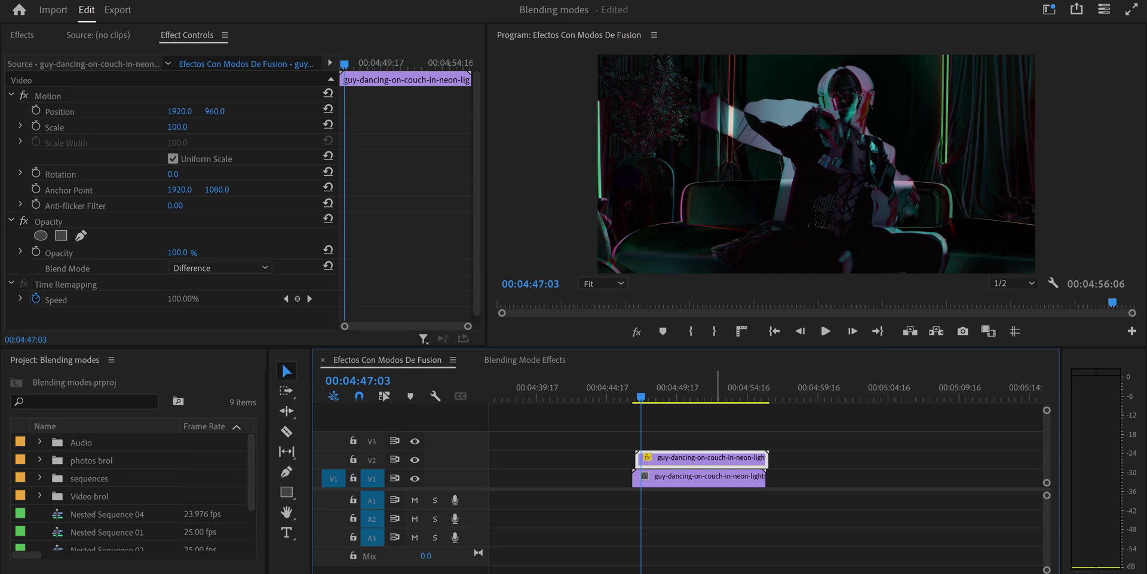
key("space")
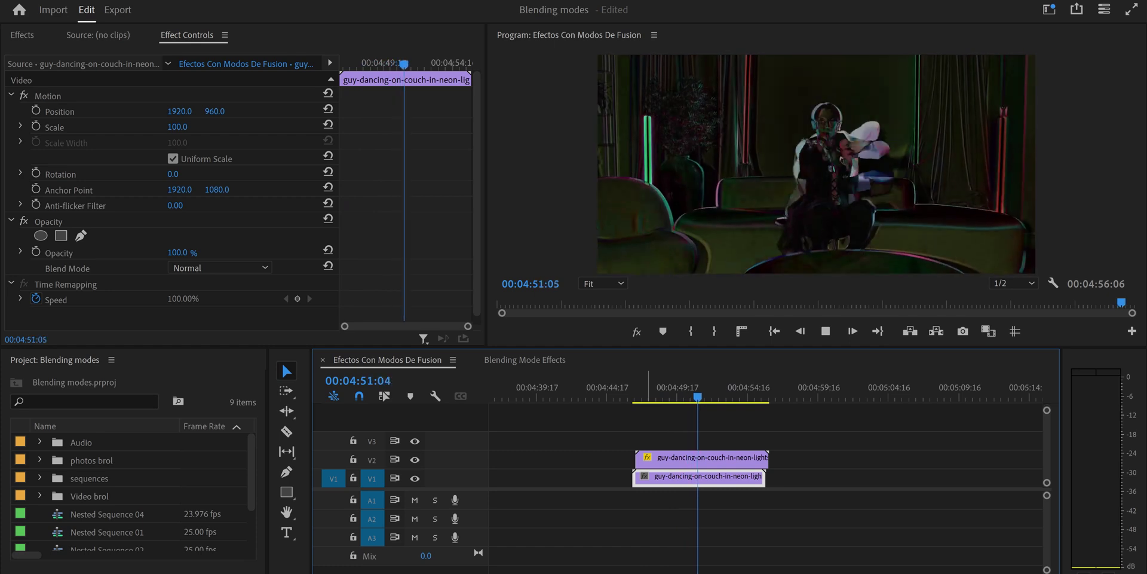
key("space")
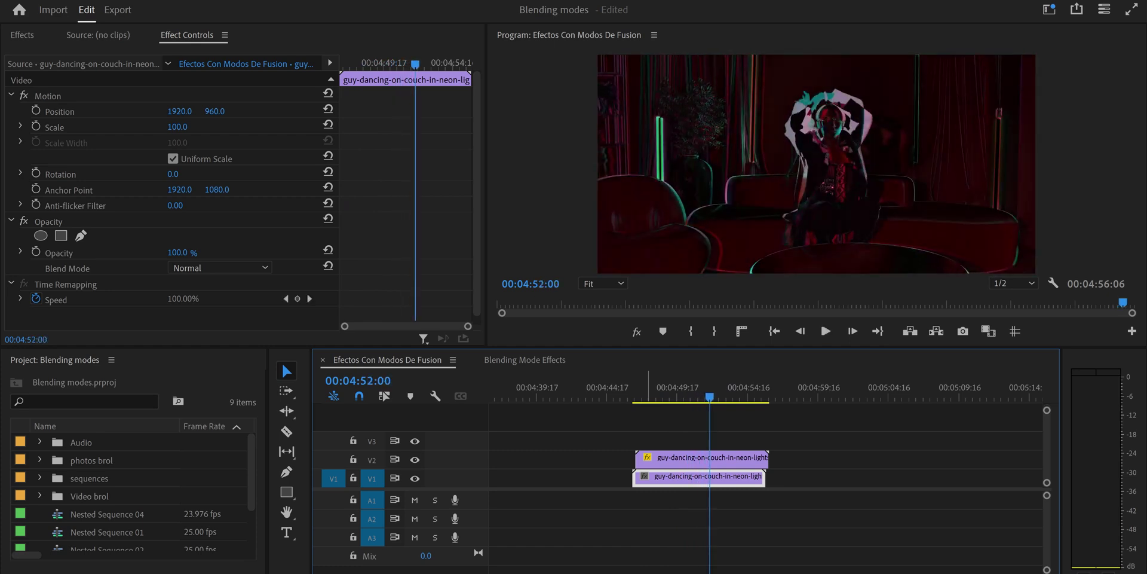
left_click_drag(607, 434, 738, 471)
Step: Nest the two offset dancer clips as Nested Sequence 05 on V2, with the dancer clip beneath on V1
right_click(740, 470)
left_click(777, 352)
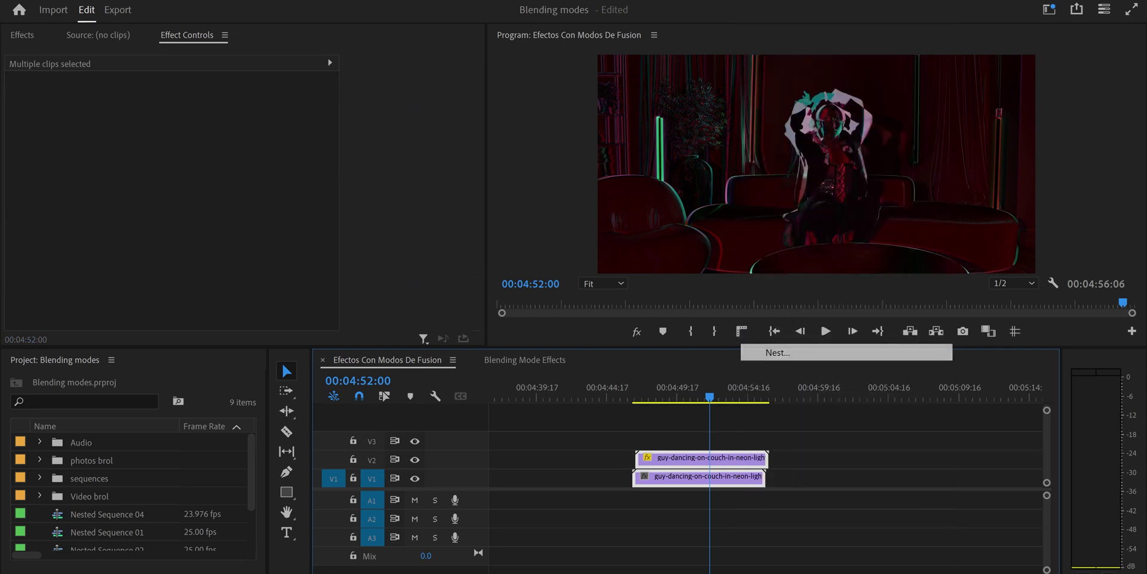
key("Return")
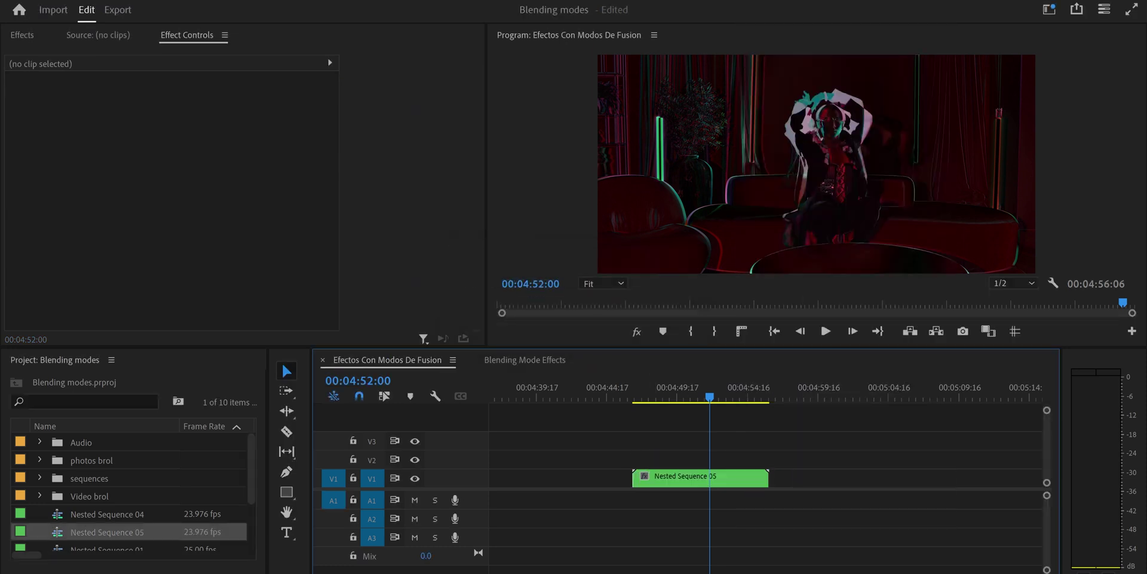
left_click_drag(694, 478, 694, 459)
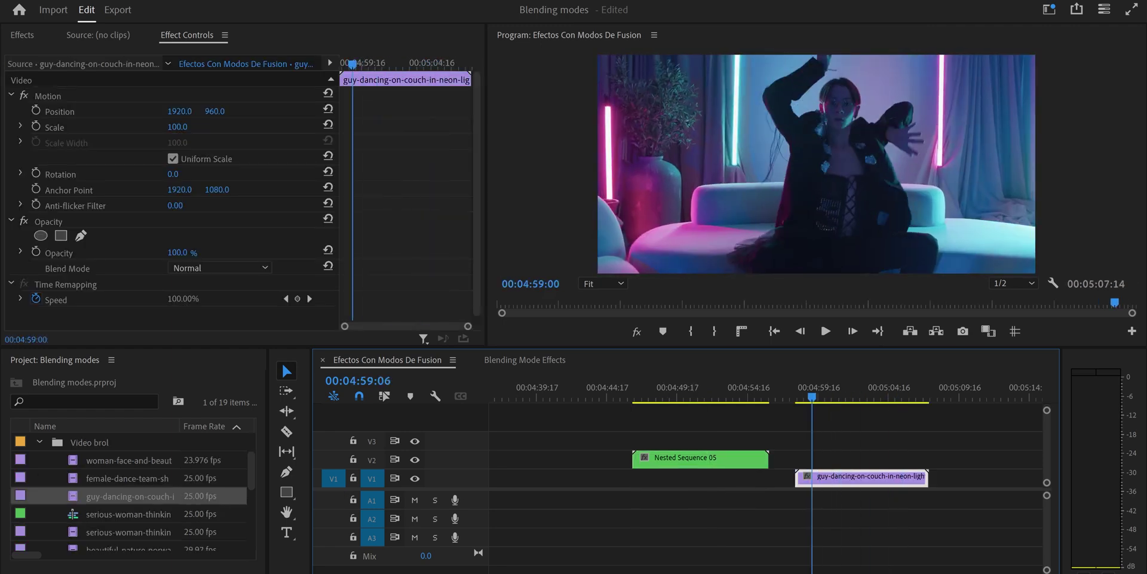
left_click_drag(867, 478, 710, 476)
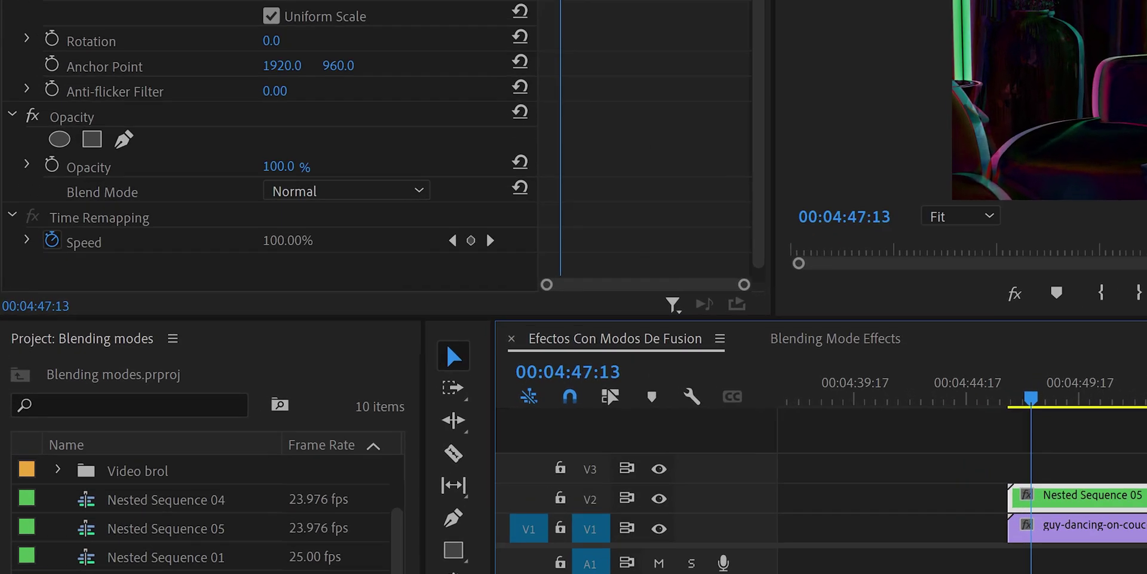
Step: Blend Nested Sequence 05 with Linear Dodge (Add), preview playback, and start searching the Effects panel for VR Glow
left_click(457, 123)
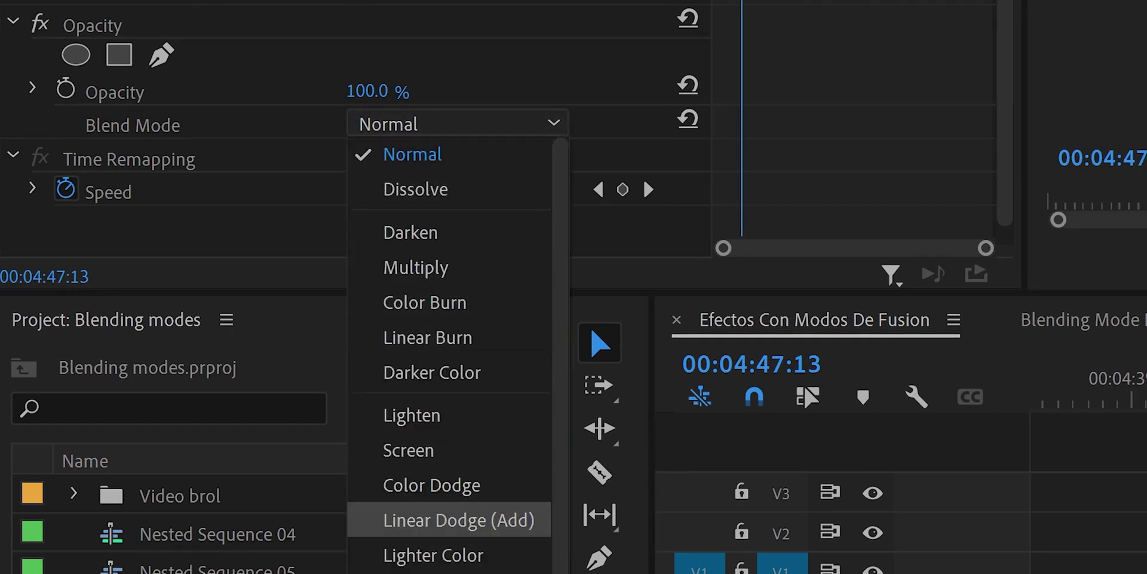
left_click(458, 519)
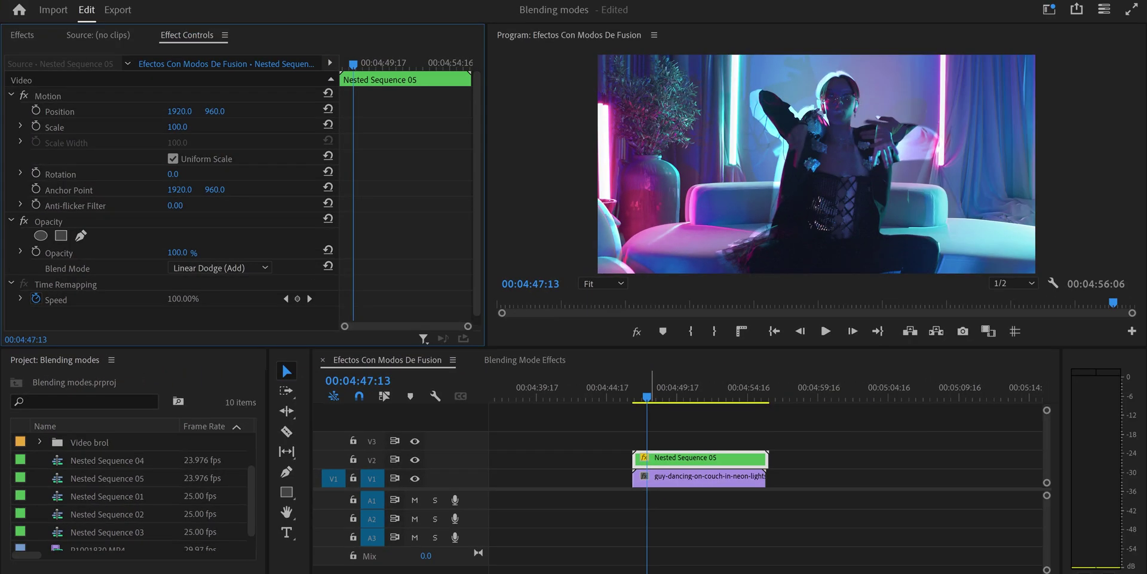
key("space")
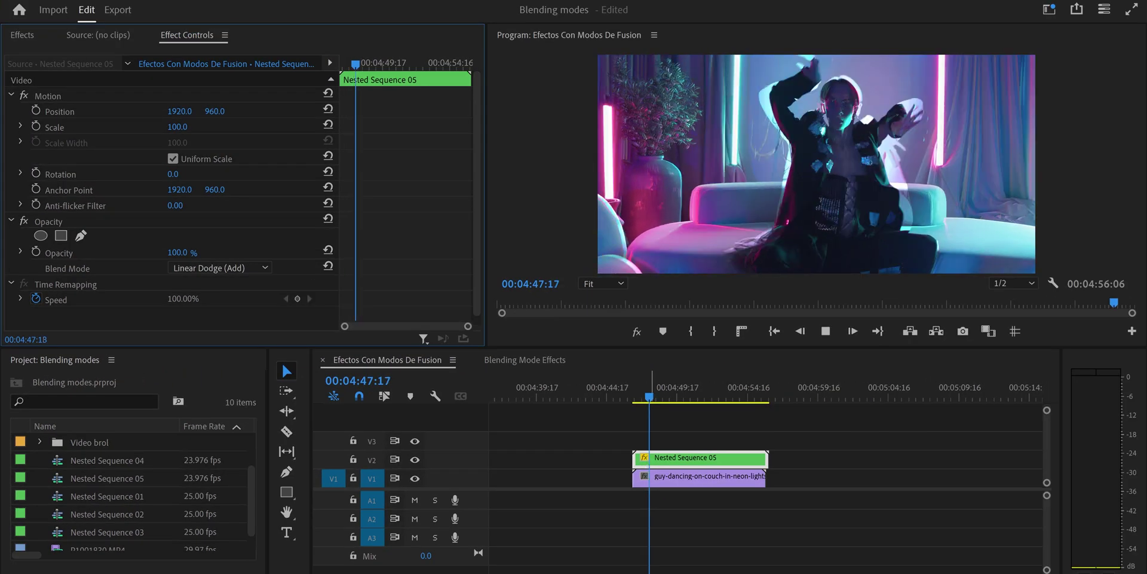
key("space")
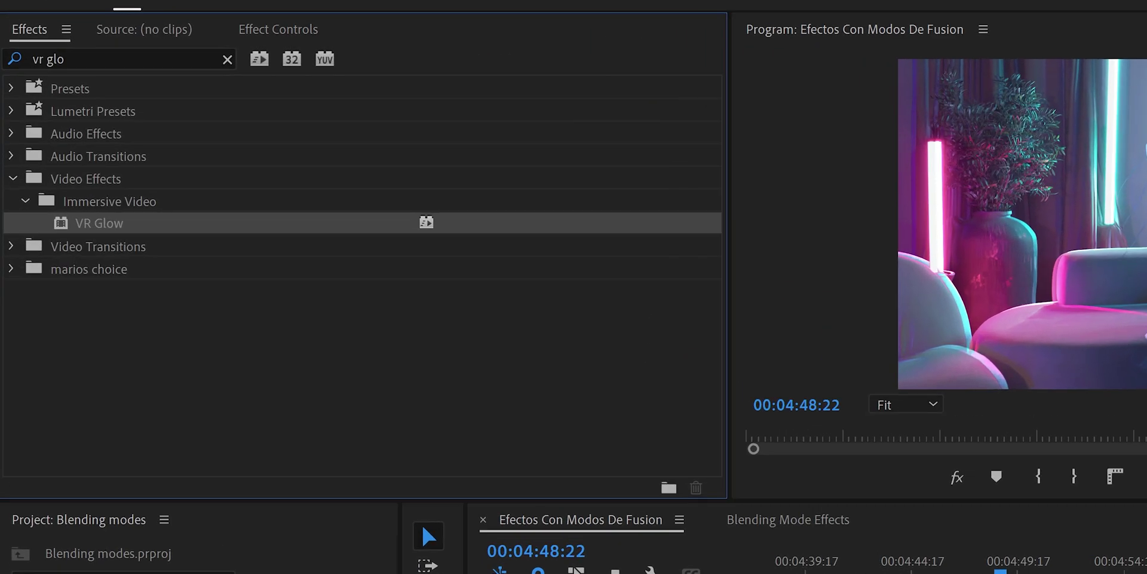
type("w")
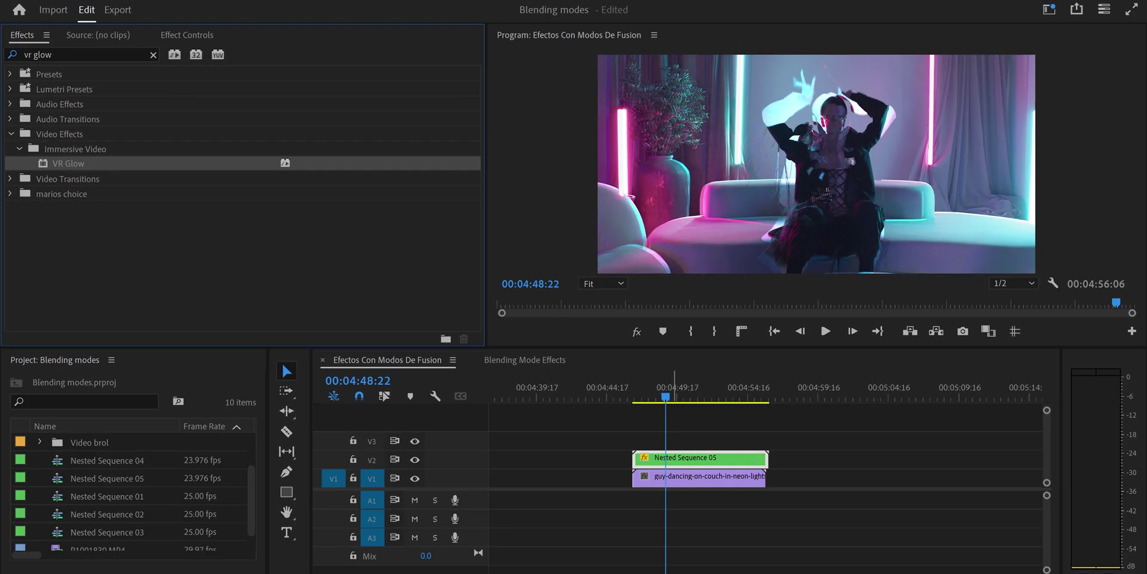
Step: Apply VR Glow to Nested Sequence 05 and set its Luma Threshold to 0
left_click_drag(68, 163, 687, 460)
key("shift+5")
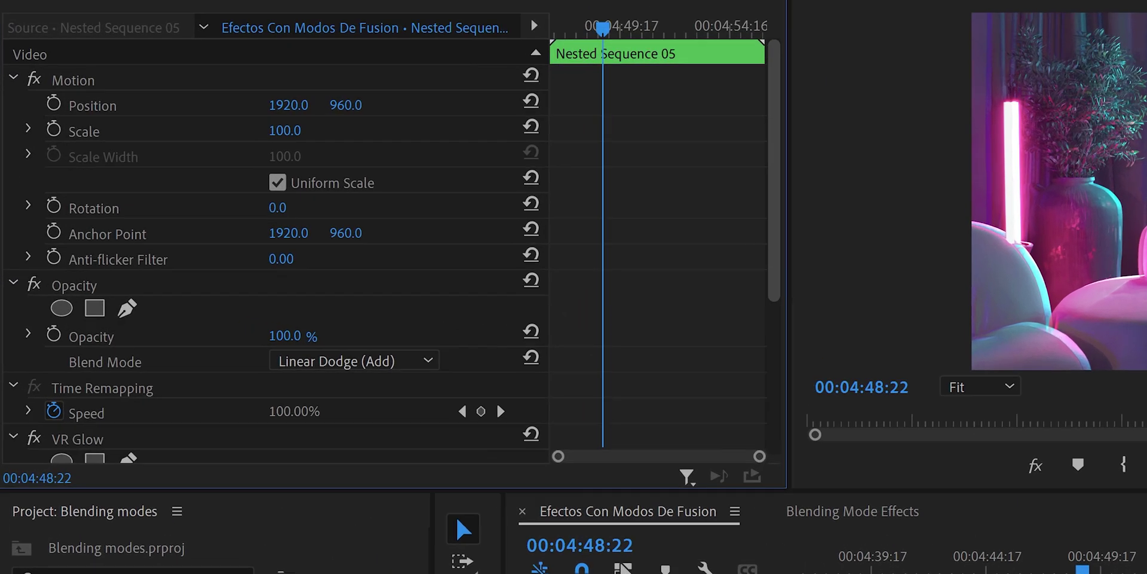
left_click_drag(477, 152, 477, 243)
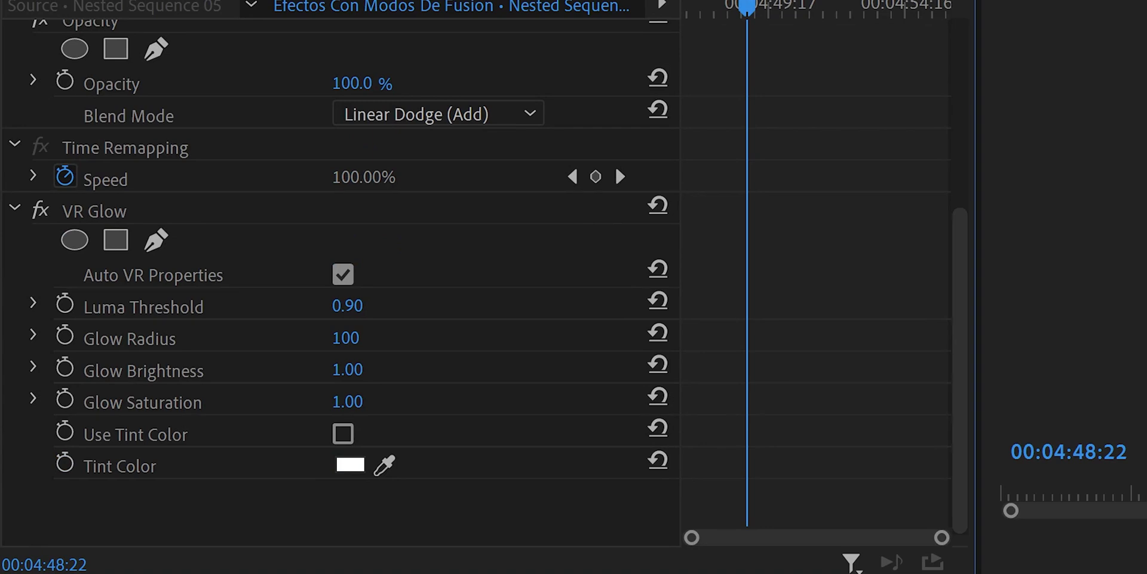
left_click(347, 306)
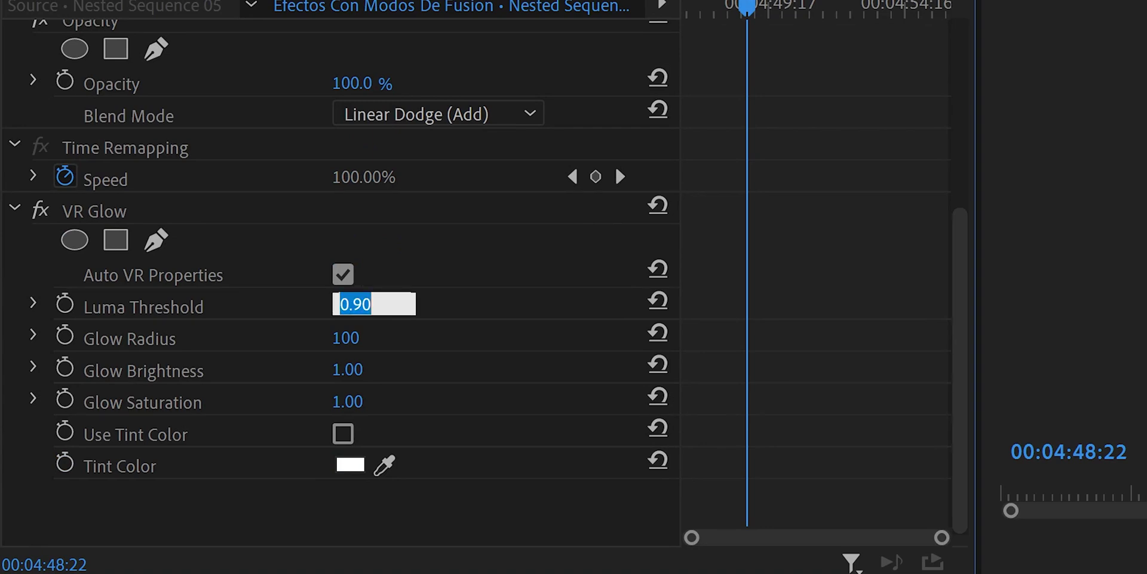
type("0")
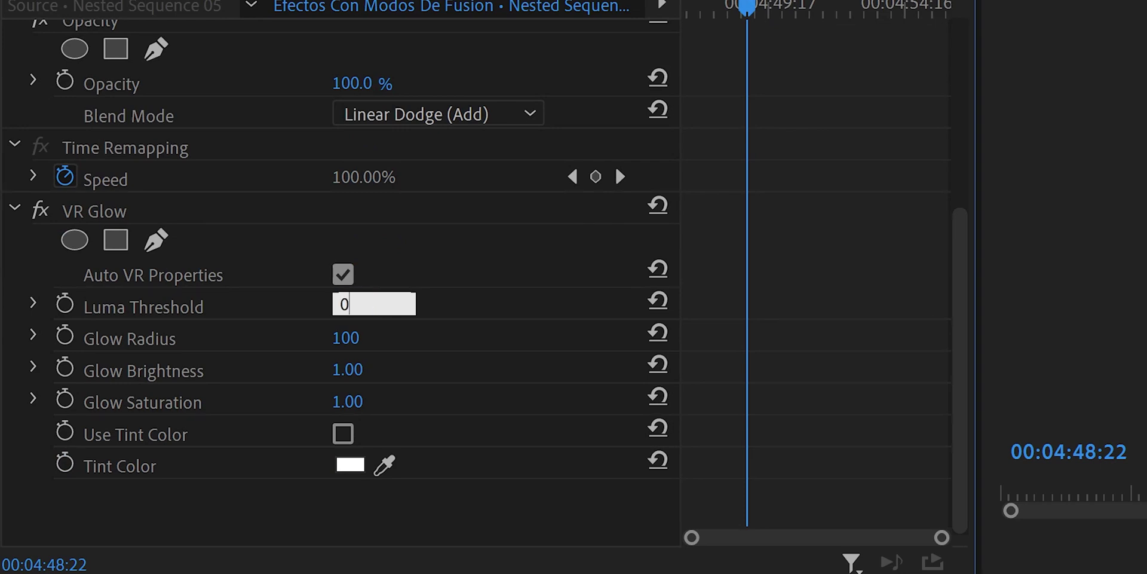
key("Return")
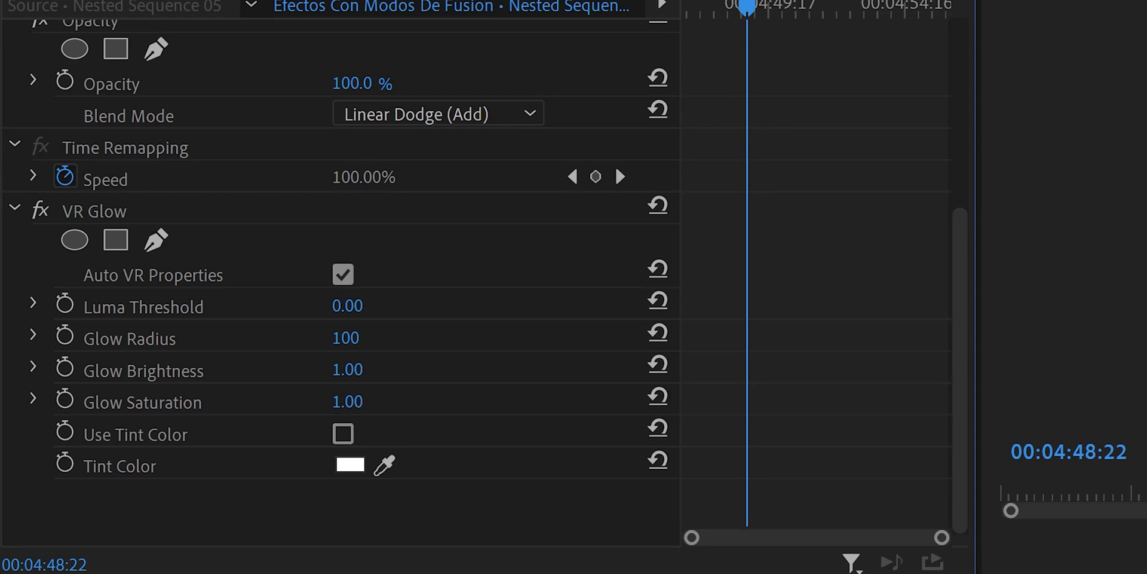
Step: Set VR Glow's Glow Radius to 124, Glow Brightness to 2.10 and Glow Saturation to 1.30
left_click_drag(345, 338, 366, 338)
left_click_drag(348, 369, 353, 369)
left_click_drag(347, 400, 331, 401)
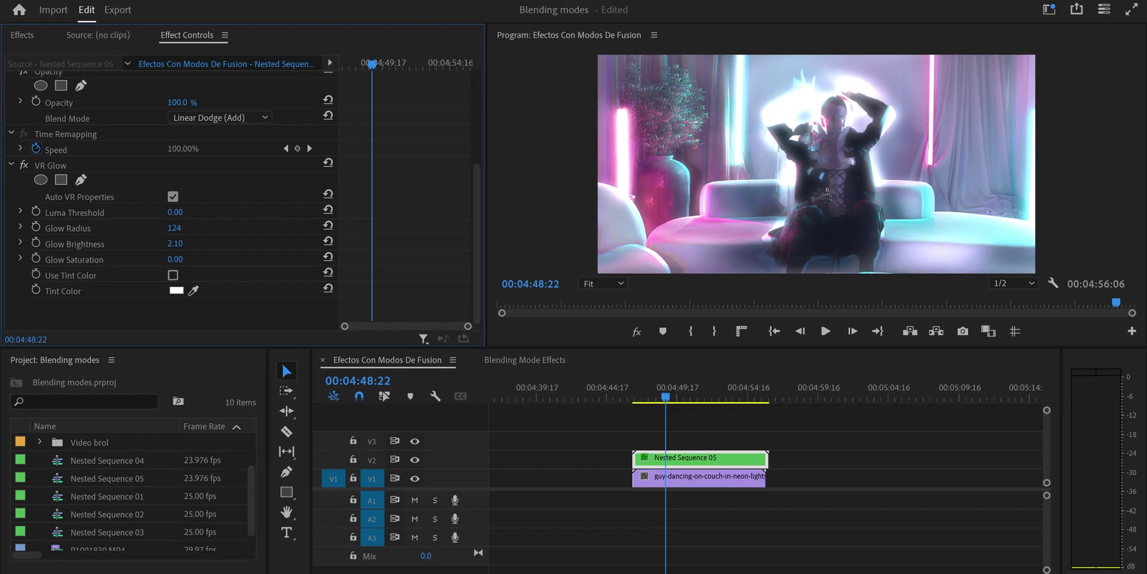
left_click_drag(264, 332, 278, 333)
left_click_drag(179, 259, 175, 259)
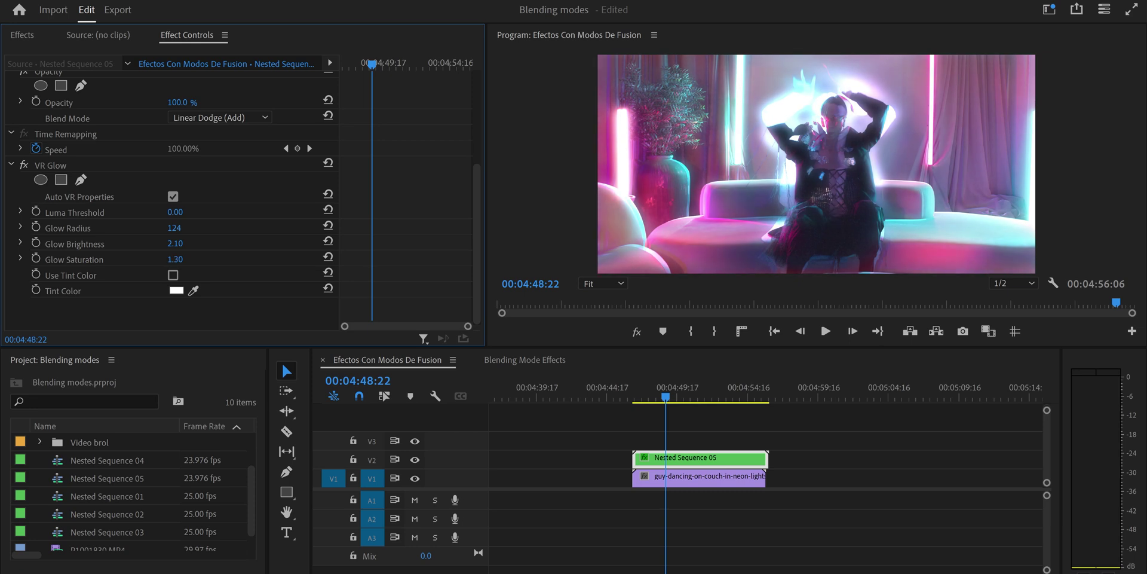